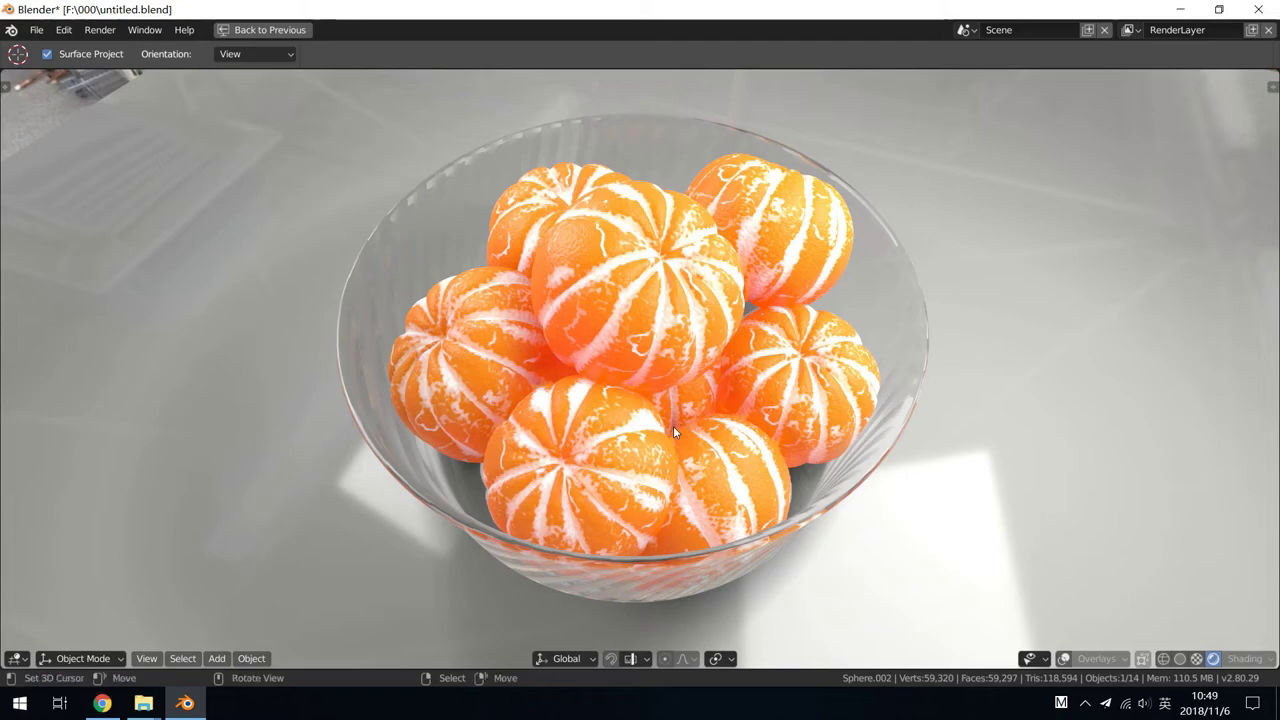
# - Orbit the viewport down to a low side view of the bowl of tangerines
pyautogui.moveTo(673, 426)
pyautogui.mouseDown(button='middle')
pyautogui.moveTo(672, 462)
pyautogui.moveTo(694, 413)
pyautogui.moveTo(895, 359)
pyautogui.moveTo(778, 363)
pyautogui.moveTo(772, 388)
pyautogui.moveTo(720, 374)
pyautogui.moveTo(726, 389)
pyautogui.moveTo(648, 389)
pyautogui.moveTo(778, 394)
pyautogui.moveTo(698, 379)
pyautogui.moveTo(686, 404)
pyautogui.moveTo(688, 384)
pyautogui.moveTo(790, 358)
pyautogui.moveTo(768, 328)
pyautogui.moveTo(789, 321)
pyautogui.moveTo(748, 333)
pyautogui.moveTo(731, 374)
pyautogui.mouseUp(button='middle')
# - Restore the normal multi-editor layout and select the glass bowl to view its material
pyautogui.hotkey('ctrl', 'space')
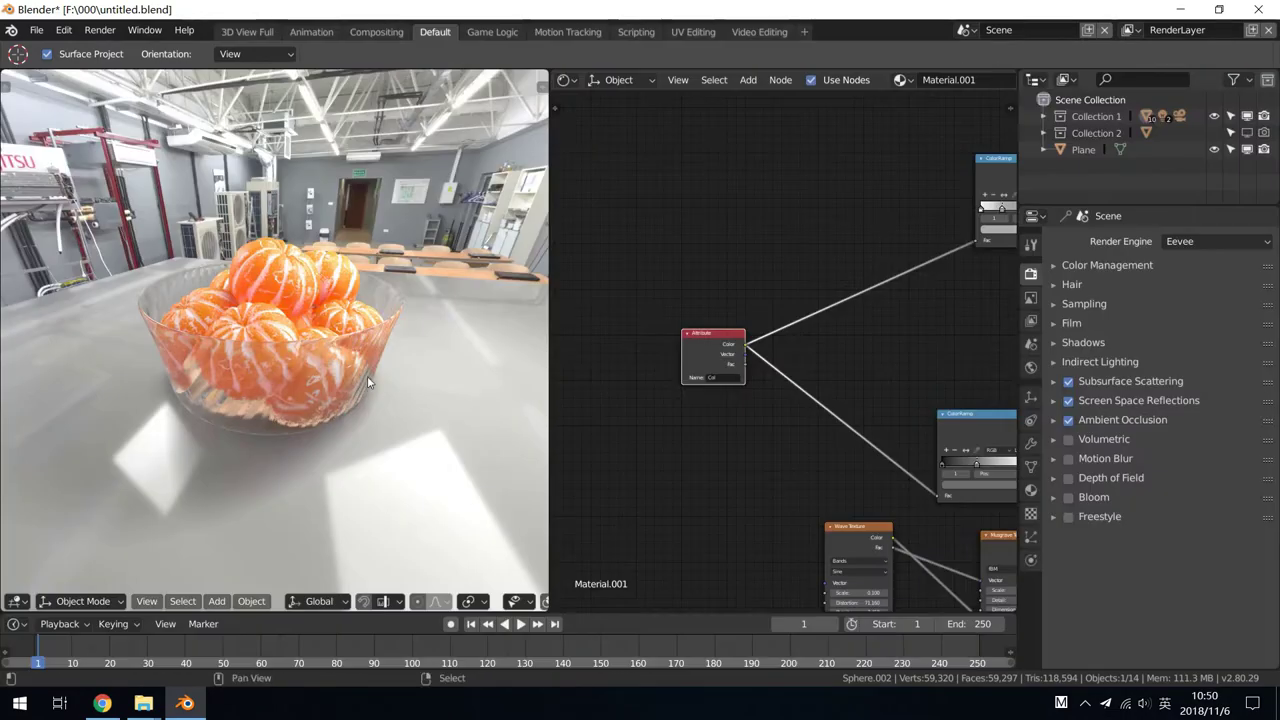
pyautogui.keyDown('ctrl'); pyautogui.moveTo(370, 337); pyautogui.dragTo(259, 342, button='middle'); pyautogui.keyUp('ctrl')
pyautogui.click(257, 339)
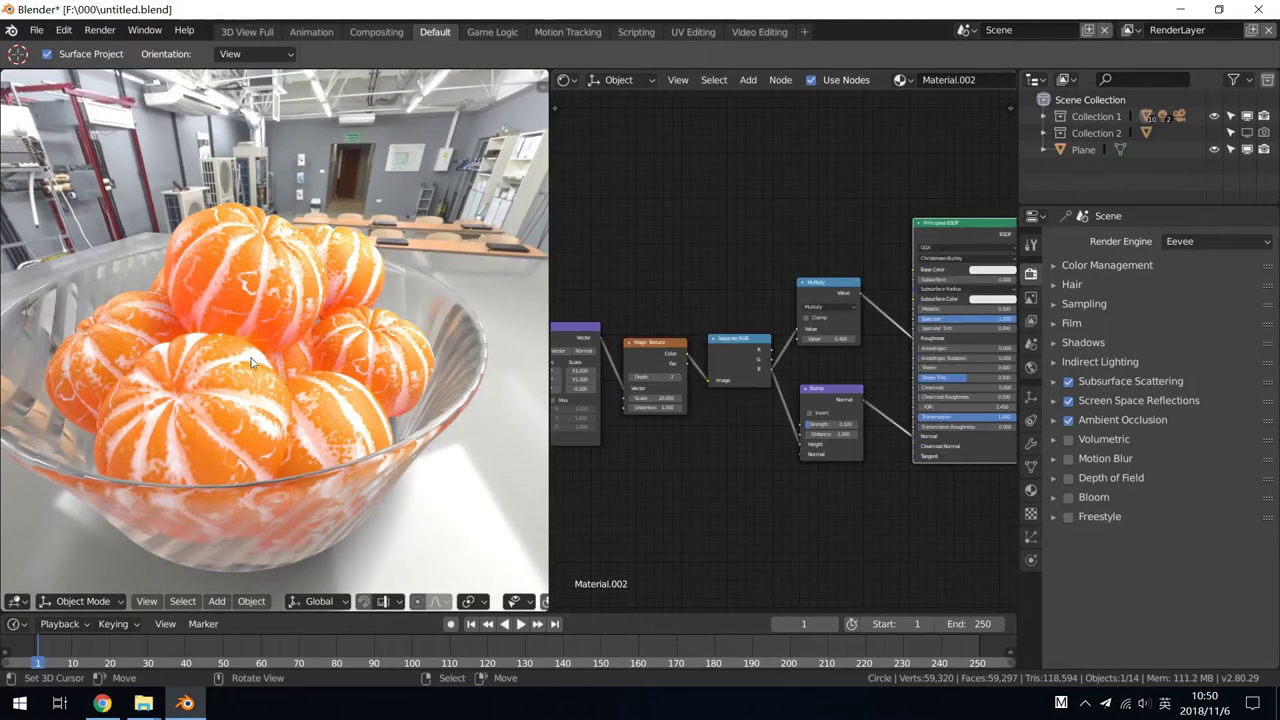
pyautogui.scroll(-2, 640, 319)
pyautogui.scroll(-1, 640, 319)
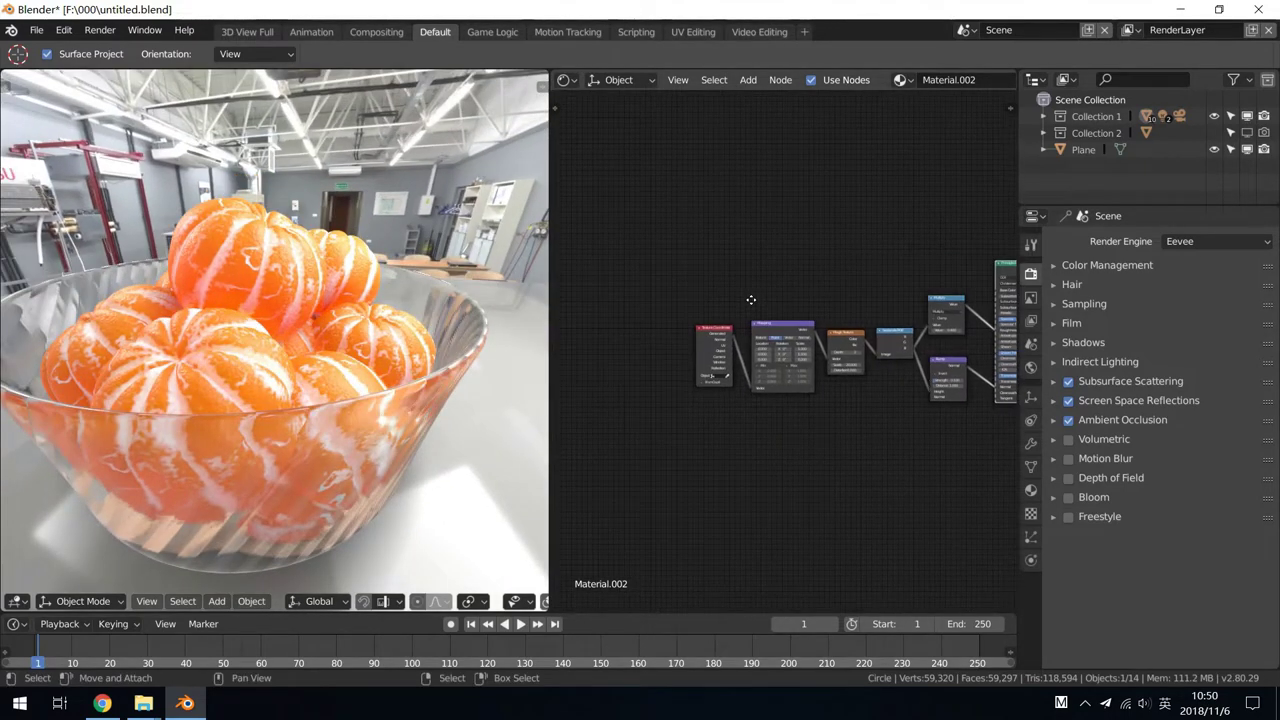
# - Select a tangerine and preview its Attribute node's Color output, turning the fruit grey
pyautogui.click(236, 251)
pyautogui.scroll(3, 752, 408)
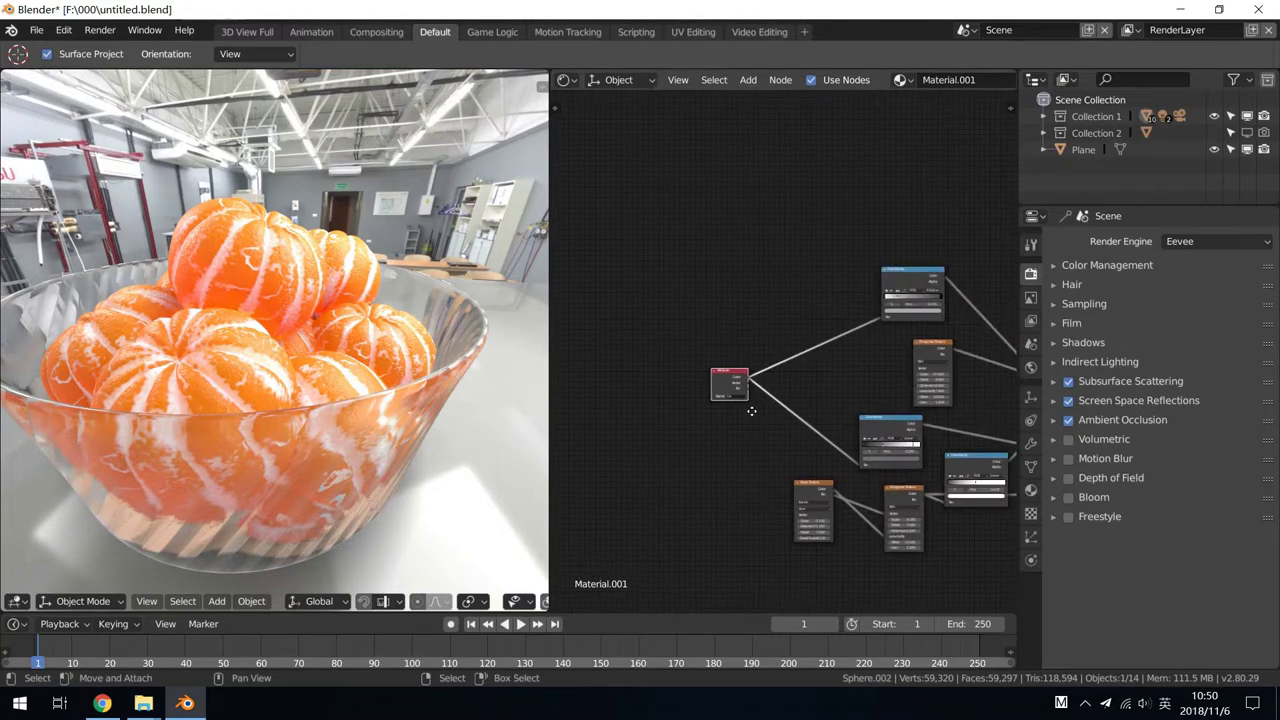
pyautogui.scroll(2, 784, 369)
pyautogui.keyDown('ctrl'); pyautogui.keyDown('shift'); pyautogui.click(705, 395); pyautogui.keyUp('shift'); pyautogui.keyUp('ctrl')
# - Preview the Musgrave Texture, then the Burn node's striped result, on the tangerines
pyautogui.scroll(3, 675, 405)
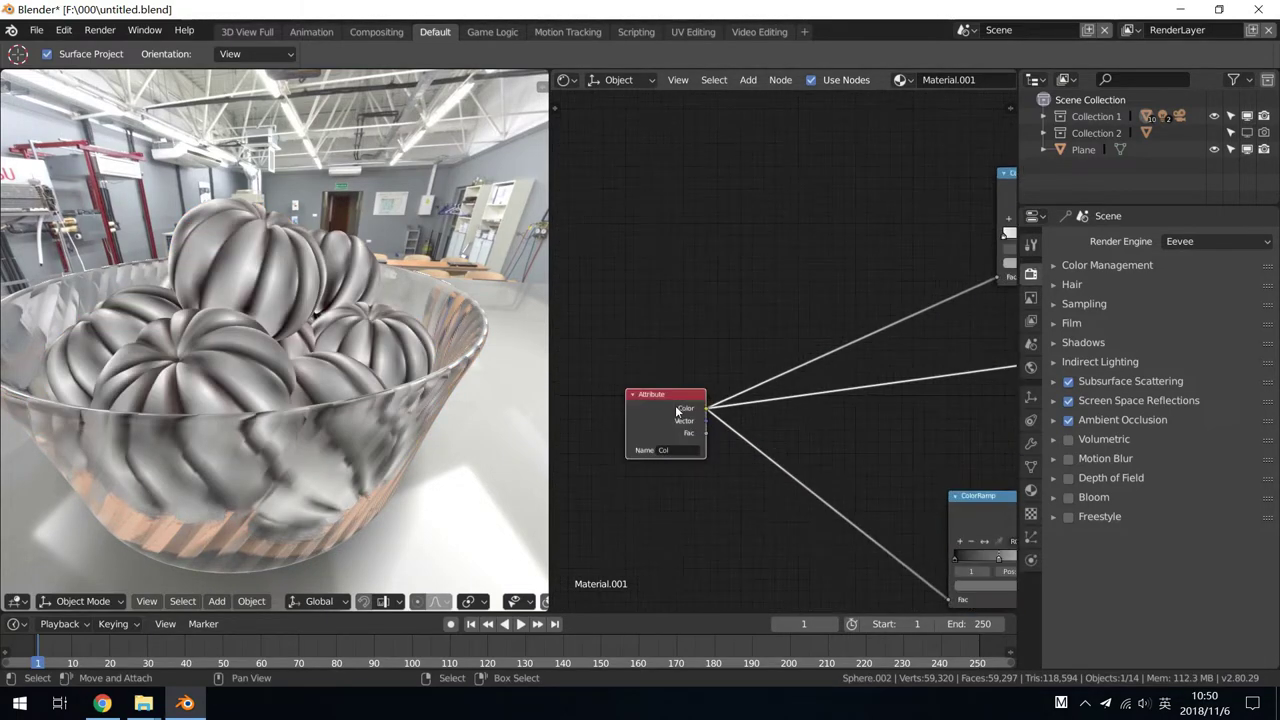
pyautogui.scroll(-1, 706, 391)
pyautogui.moveTo(923, 351)
pyautogui.mouseDown(button='middle')
pyautogui.moveTo(686, 374)
pyautogui.moveTo(627, 366)
pyautogui.mouseUp(button='middle')
pyautogui.scroll(-2, 709, 373)
pyautogui.keyDown('ctrl'); pyautogui.keyDown('shift'); pyautogui.click(627, 366); pyautogui.keyUp('shift'); pyautogui.keyUp('ctrl')
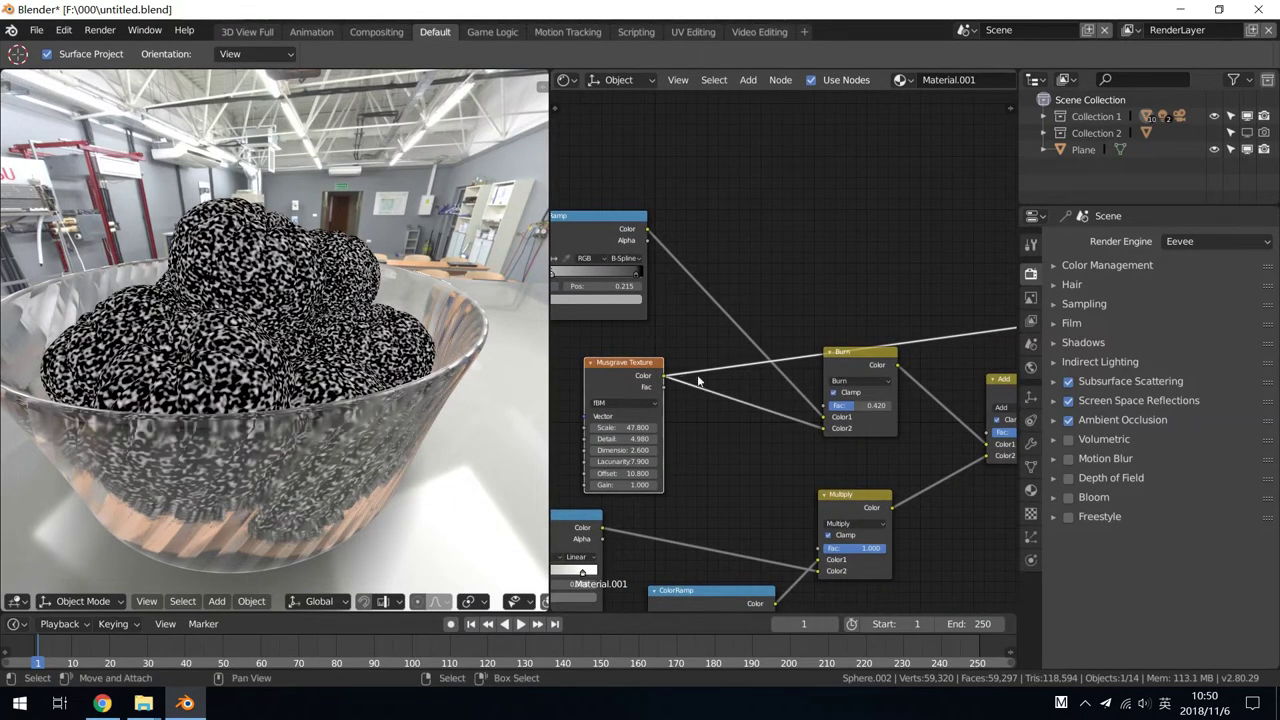
pyautogui.moveTo(701, 382); pyautogui.dragTo(619, 400, button='middle')
pyautogui.keyDown('ctrl'); pyautogui.keyDown('shift'); pyautogui.click(766, 322); pyautogui.keyUp('shift'); pyautogui.keyUp('ctrl')
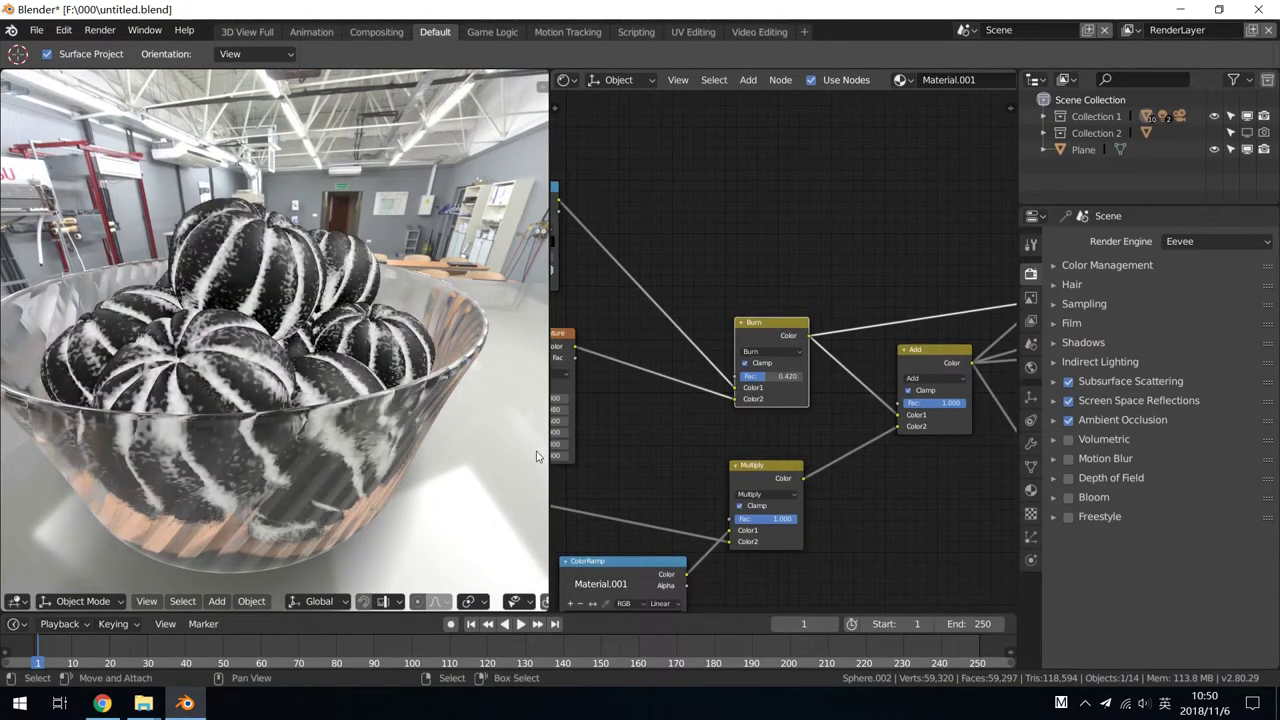
# - Preview the Wave Texture and the second Musgrave's veined pattern on the fruit
pyautogui.moveTo(782, 455); pyautogui.dragTo(791, 349, button='middle')
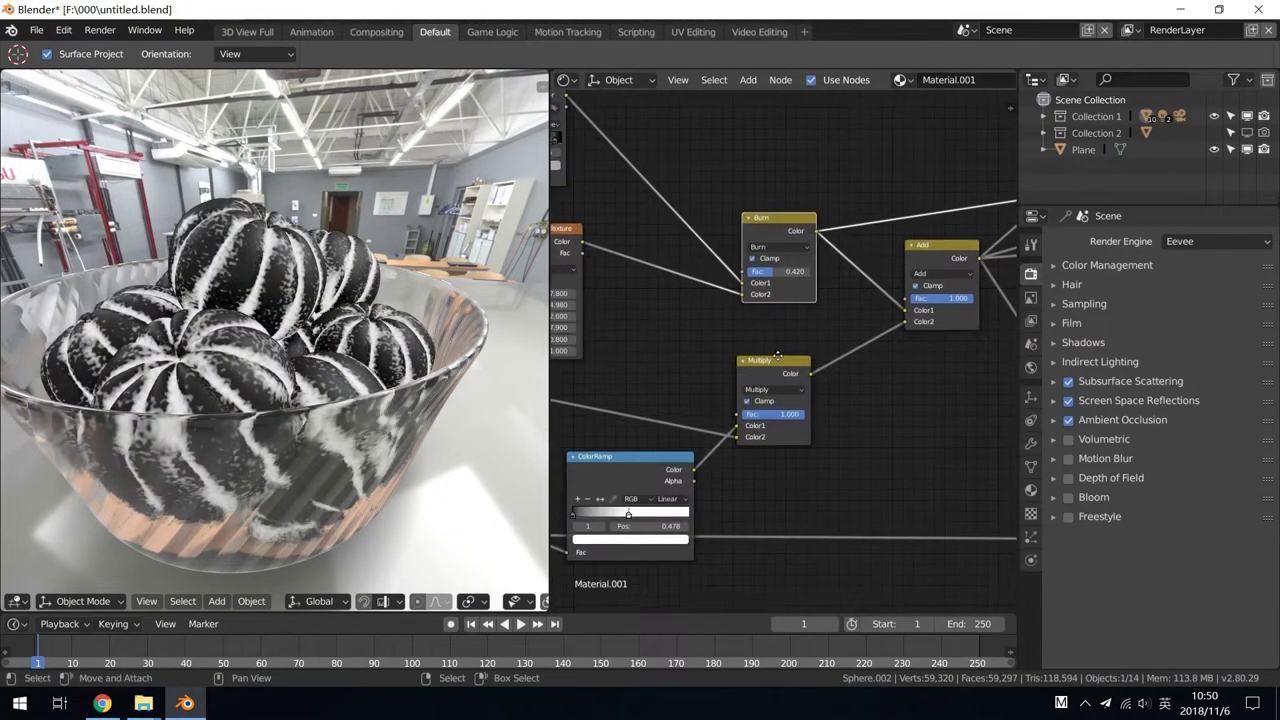
pyautogui.moveTo(662, 373); pyautogui.dragTo(802, 333, button='middle')
pyautogui.moveTo(600, 420)
pyautogui.mouseDown(button='middle')
pyautogui.moveTo(740, 380)
pyautogui.moveTo(577, 416)
pyautogui.mouseUp(button='middle')
pyautogui.keyDown('ctrl'); pyautogui.keyDown('shift'); pyautogui.click(705, 403); pyautogui.keyUp('shift'); pyautogui.keyUp('ctrl')
pyautogui.keyDown('ctrl'); pyautogui.keyDown('shift'); pyautogui.click(880, 400); pyautogui.keyUp('shift'); pyautogui.keyUp('ctrl')
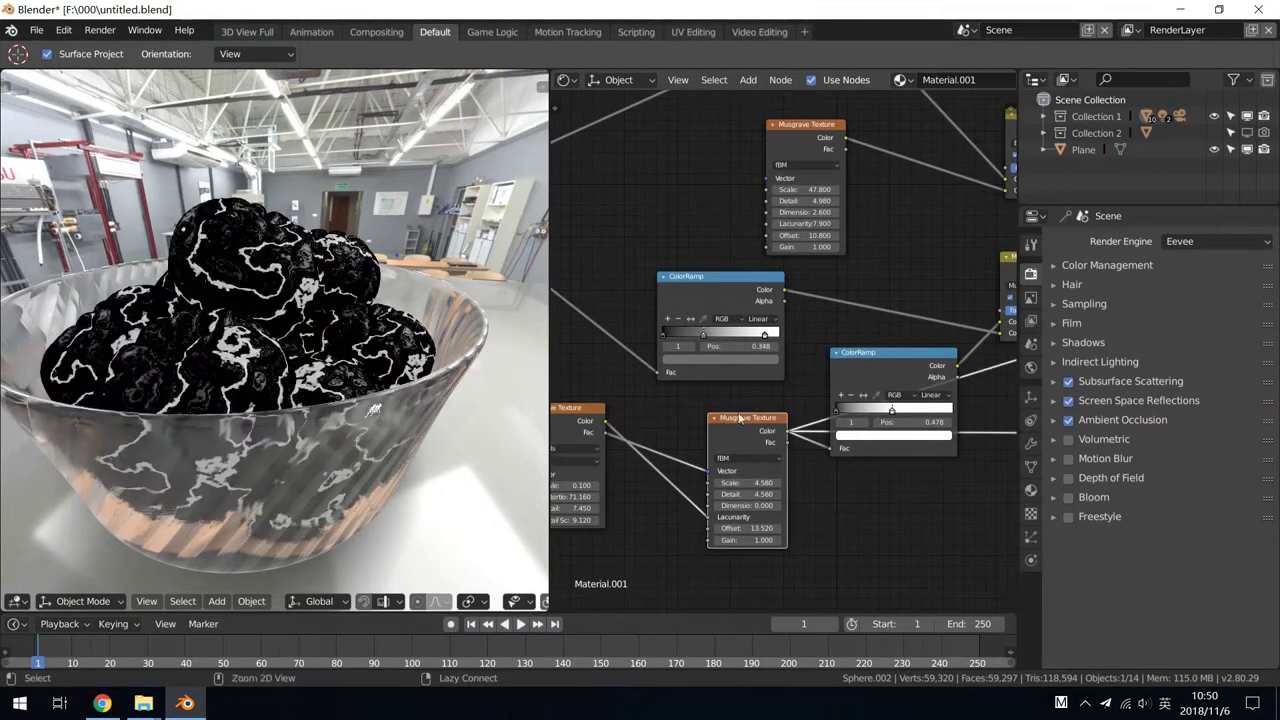
# - Preview the Multiply, Add and finally Mix node outputs on the tangerines
pyautogui.moveTo(886, 305); pyautogui.dragTo(665, 390, button='middle')
pyautogui.moveTo(800, 330)
pyautogui.mouseDown(button='middle')
pyautogui.moveTo(700, 380)
pyautogui.moveTo(719, 433)
pyautogui.moveTo(636, 465)
pyautogui.mouseUp(button='middle')
pyautogui.keyDown('ctrl'); pyautogui.keyDown('shift'); pyautogui.click(683, 425); pyautogui.keyUp('shift'); pyautogui.keyUp('ctrl')
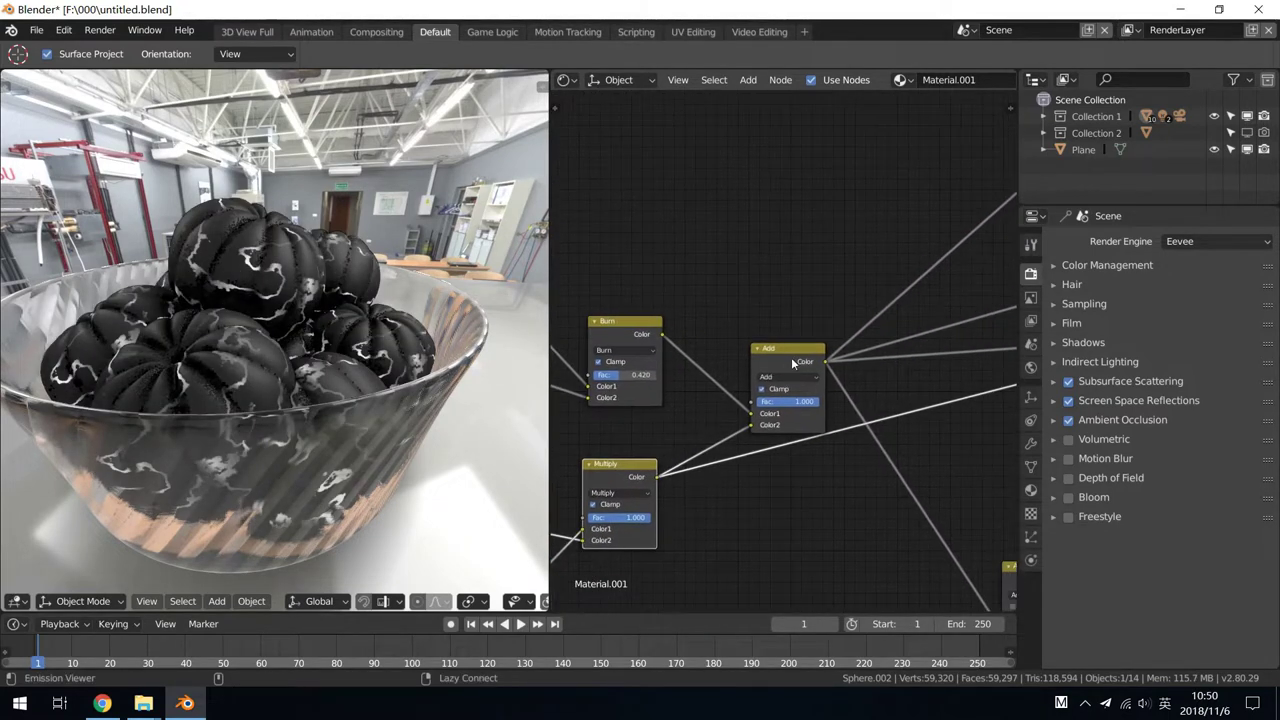
pyautogui.keyDown('ctrl'); pyautogui.keyDown('shift'); pyautogui.click(799, 349); pyautogui.keyUp('shift'); pyautogui.keyUp('ctrl')
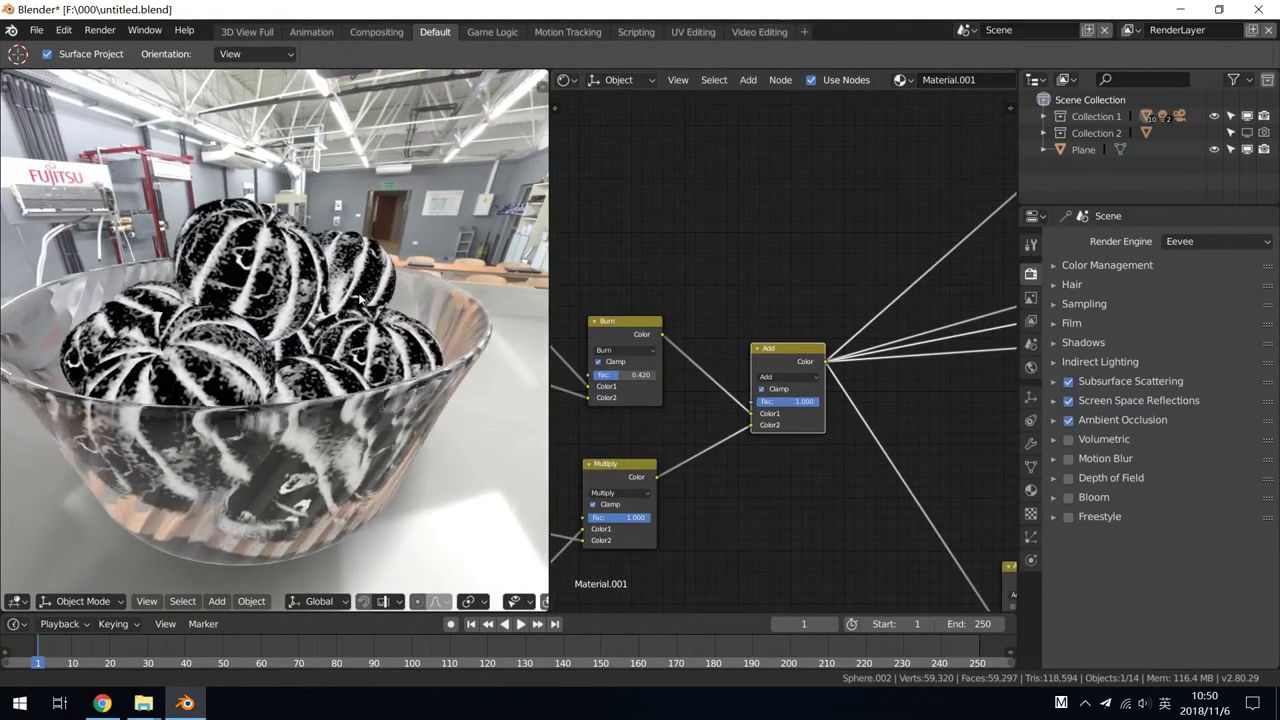
pyautogui.scroll(-2, 895, 301)
pyautogui.moveTo(930, 345); pyautogui.dragTo(739, 316, button='middle')
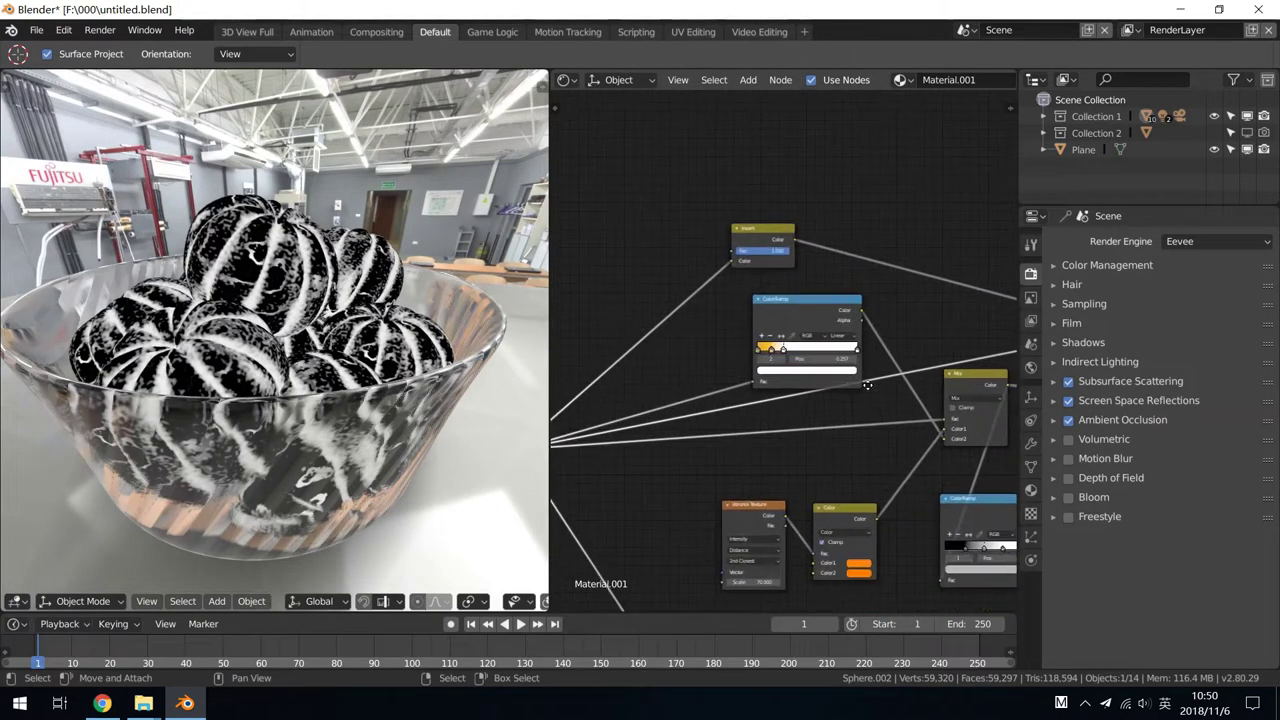
pyautogui.keyDown('ctrl'); pyautogui.keyDown('shift'); pyautogui.click(762, 306); pyautogui.keyUp('shift'); pyautogui.keyUp('ctrl')
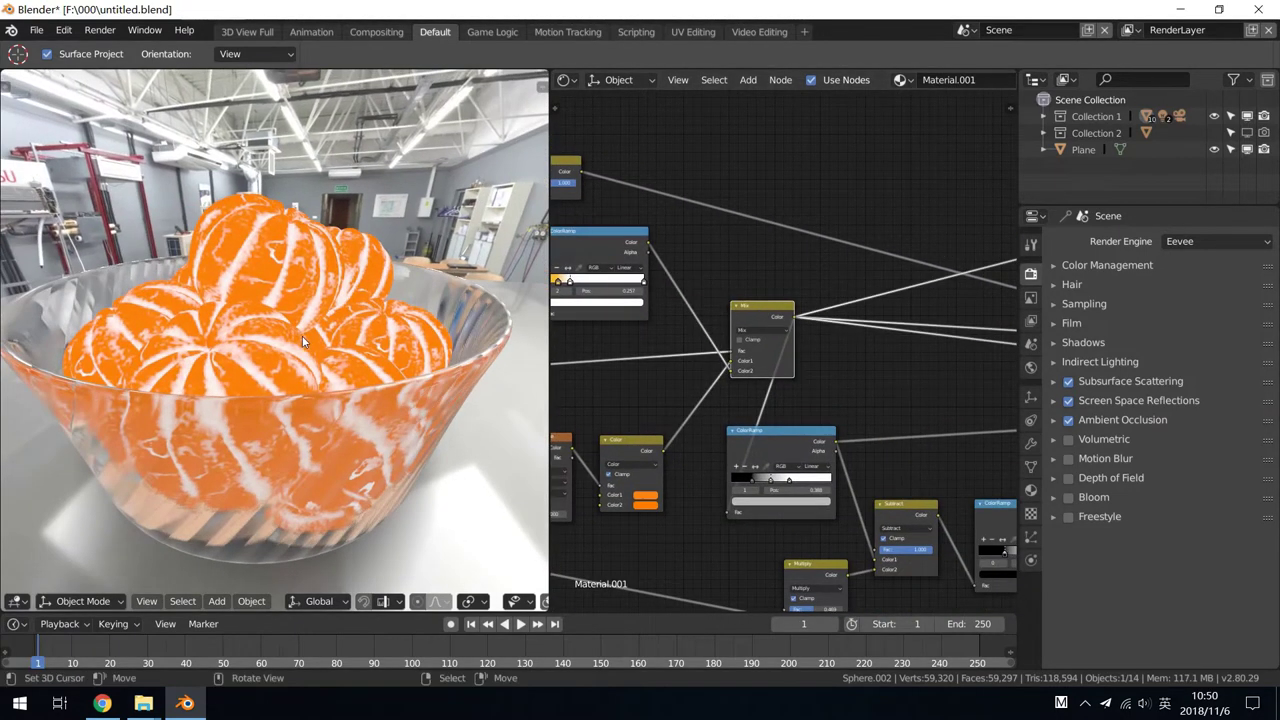
# - Preview the full Principled BSDF material on the tangerines
pyautogui.scroll(-2, 782, 352)
pyautogui.moveTo(911, 362); pyautogui.dragTo(773, 325, button='middle')
pyautogui.keyDown('ctrl'); pyautogui.keyDown('shift'); pyautogui.click(800, 328); pyautogui.keyUp('shift'); pyautogui.keyUp('ctrl')
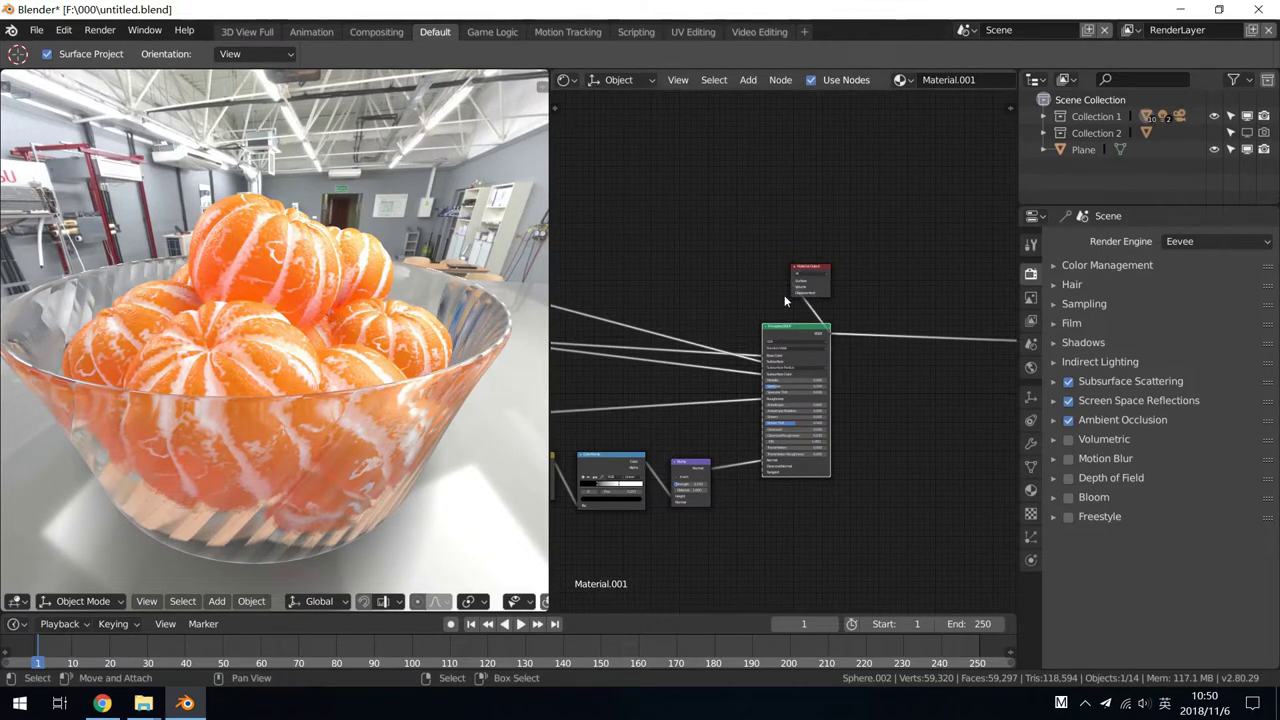
pyautogui.scroll(-1, 830, 362)
pyautogui.scroll(-1, 830, 362)
pyautogui.scroll(2, 830, 362)
pyautogui.scroll(2, 660, 350)
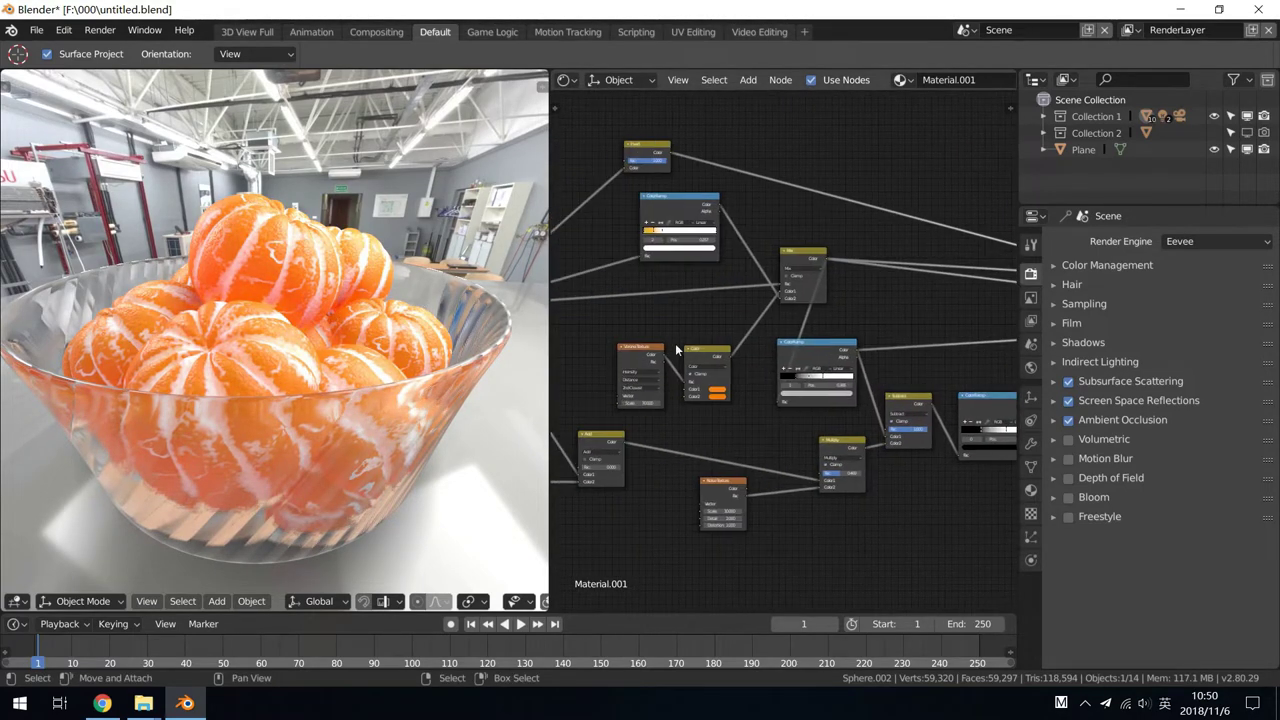
# - Centre the Attribute node in the node editor and bring up the interaction mode list
pyautogui.moveTo(675, 343); pyautogui.dragTo(946, 366, button='middle')
pyautogui.scroll(-1, 946, 366)
pyautogui.moveTo(706, 360); pyautogui.dragTo(811, 347, button='middle')
pyautogui.scroll(2, 720, 360)
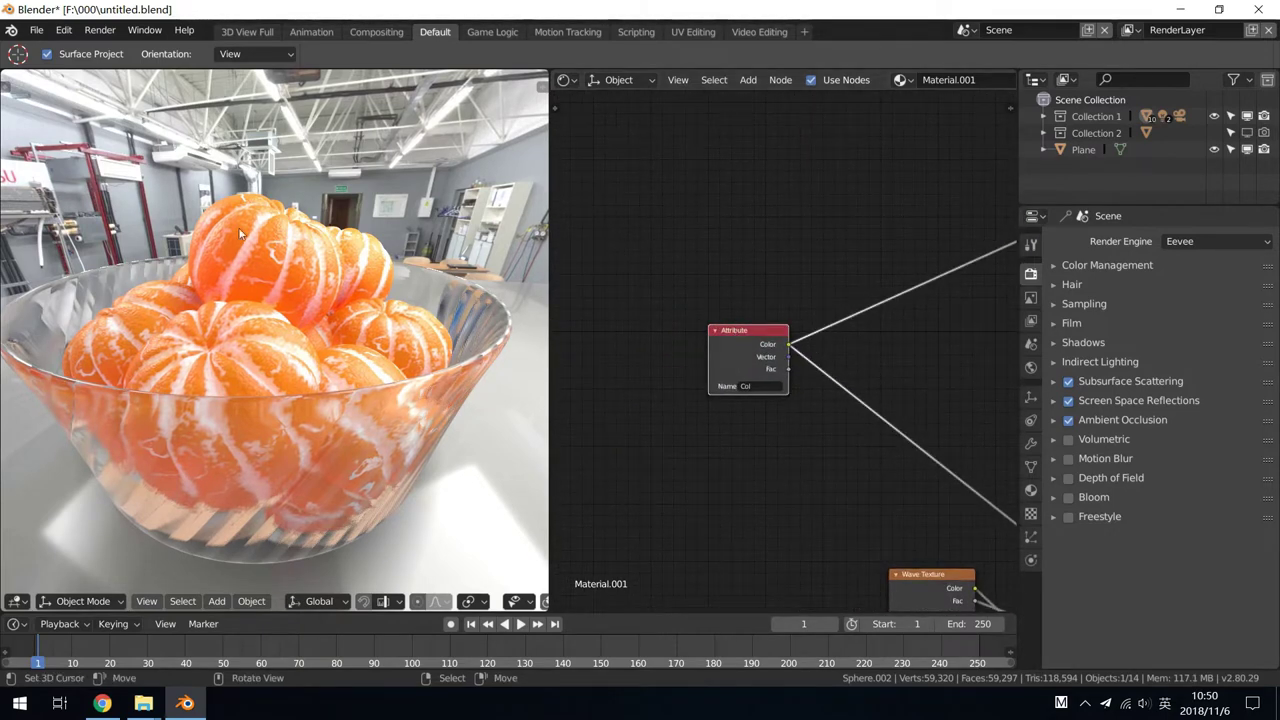
pyautogui.click(84, 601)
# - Switch the tangerine to Vertex Paint and paint a stroke over the central tangerine's streaks
pyautogui.click(86, 527)
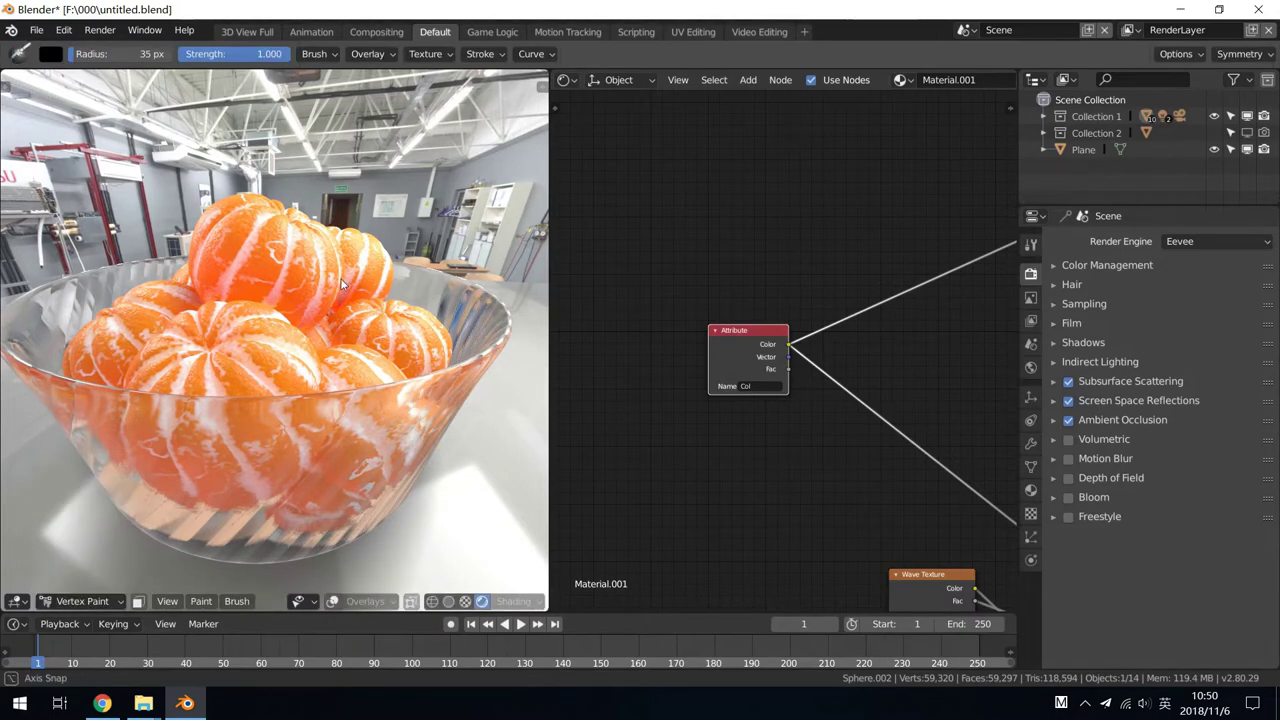
pyautogui.moveTo(300, 320)
pyautogui.mouseDown(button='middle')
pyautogui.moveTo(328, 303)
pyautogui.moveTo(281, 251)
pyautogui.mouseUp(button='middle')
pyautogui.scroll(5, 322, 308)
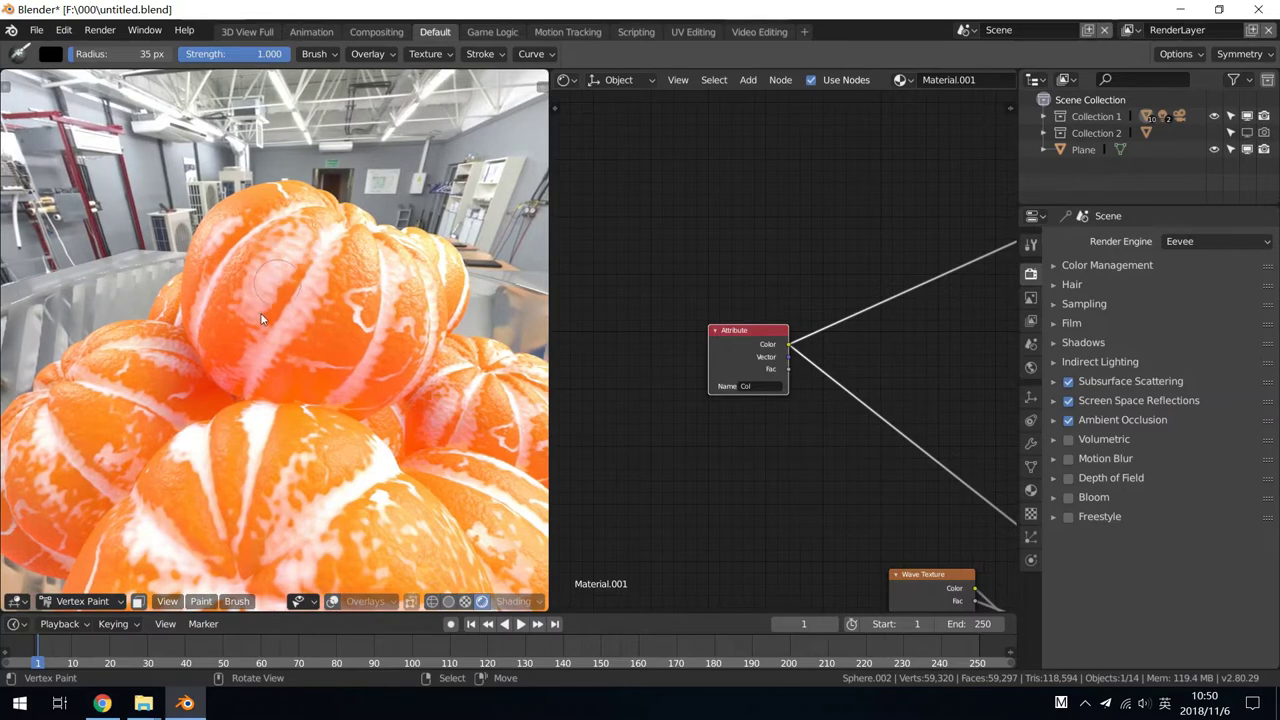
pyautogui.moveTo(263, 308); pyautogui.dragTo(296, 322, button='middle')
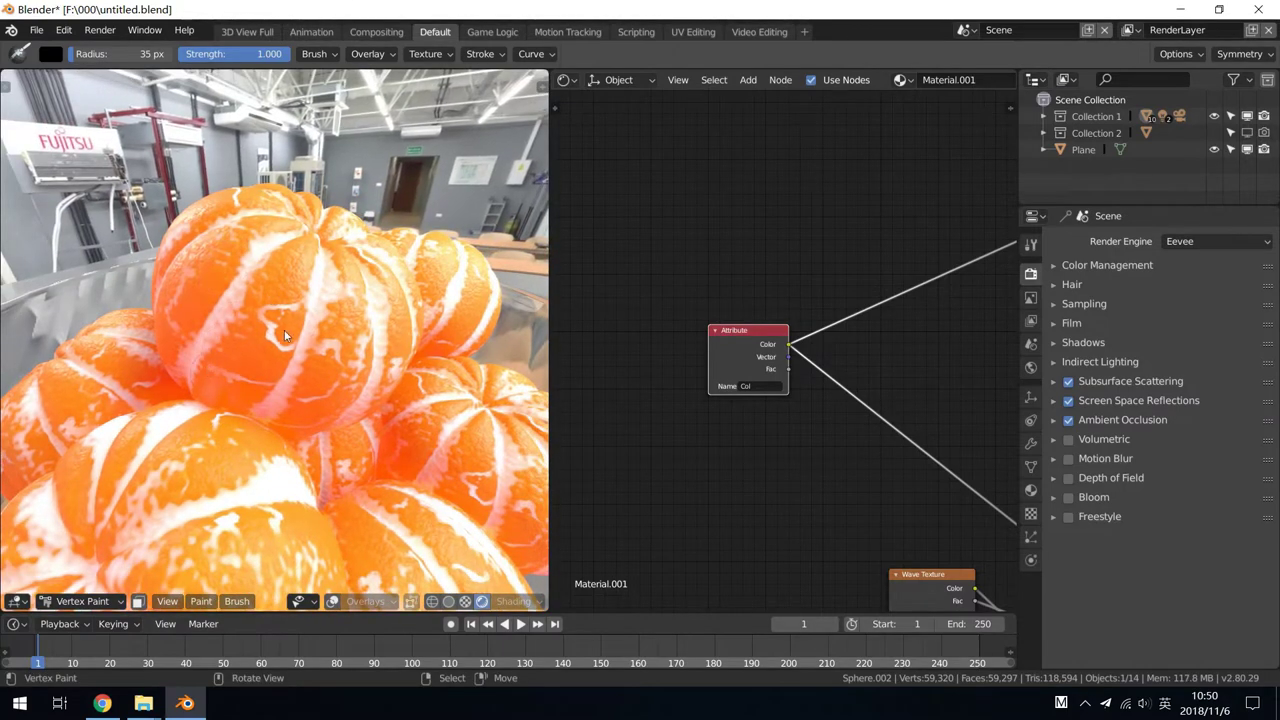
pyautogui.moveTo(284, 335); pyautogui.dragTo(306, 357)
pyautogui.moveTo(364, 312)
pyautogui.mouseDown(button='middle')
pyautogui.moveTo(318, 309)
pyautogui.moveTo(277, 355)
pyautogui.moveTo(311, 357)
pyautogui.moveTo(298, 337)
pyautogui.moveTo(340, 340)
pyautogui.mouseUp(button='middle')
pyautogui.scroll(-2, 684, 292)
# - Move the tangerine ColorRamp's middle stop to position 0.259 to pale the fruit
pyautogui.moveTo(885, 292); pyautogui.dragTo(715, 378, button='middle')
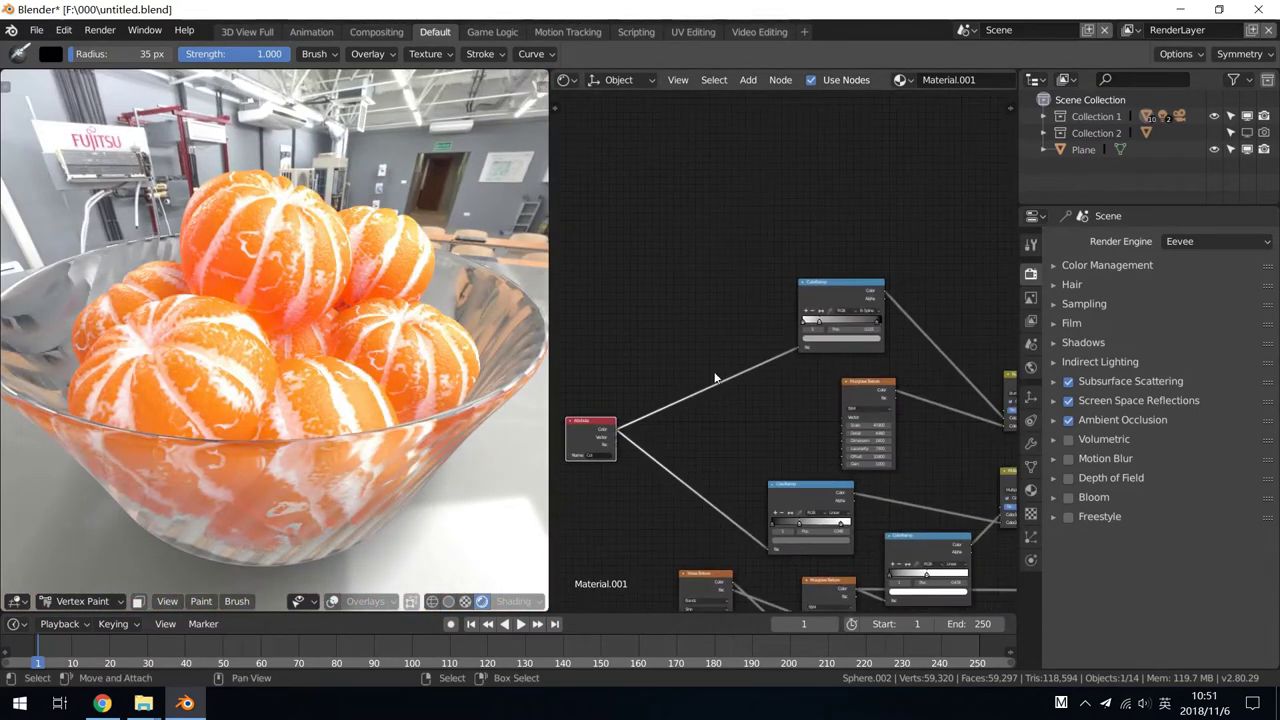
pyautogui.scroll(2, 715, 378)
pyautogui.scroll(2, 790, 350)
pyautogui.moveTo(330, 340); pyautogui.dragTo(335, 318, button='middle')
pyautogui.scroll(2, 749, 352)
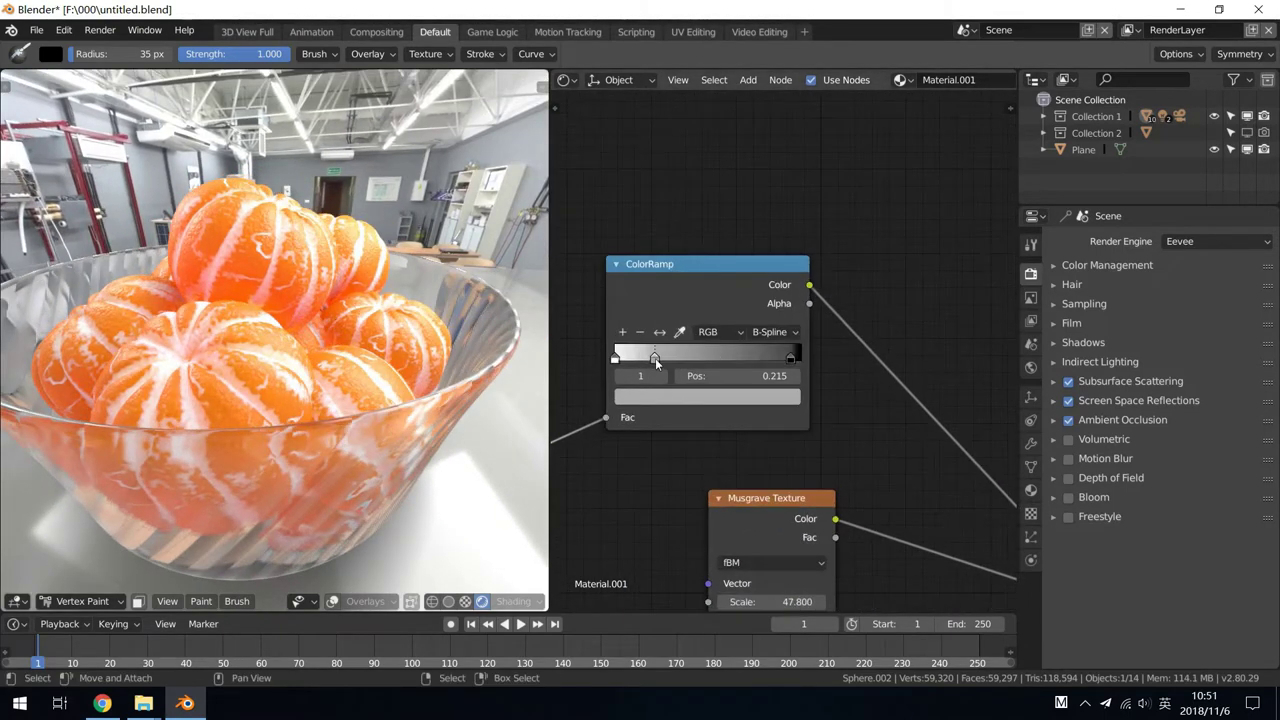
pyautogui.moveTo(658, 358)
pyautogui.mouseDown()
pyautogui.moveTo(725, 360)
pyautogui.moveTo(645, 365)
pyautogui.moveTo(665, 368)
pyautogui.mouseUp()
pyautogui.moveTo(500, 365); pyautogui.dragTo(424, 357, button='middle')
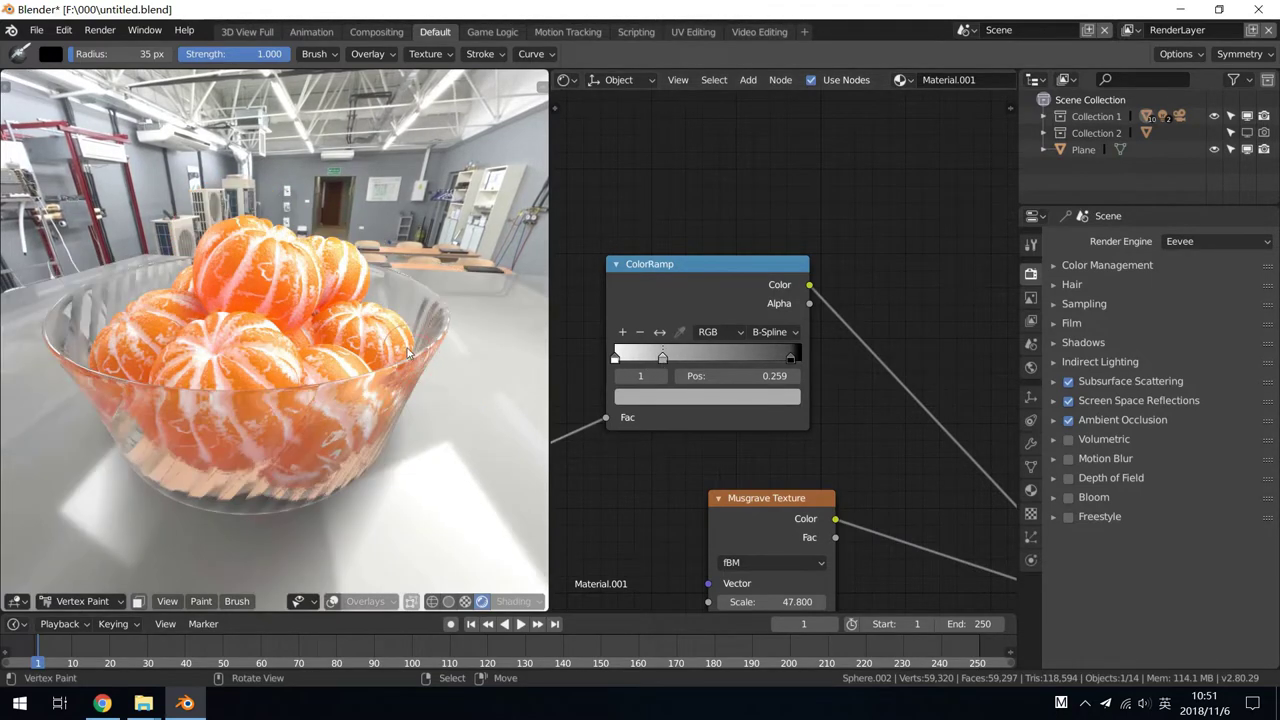
# - Return the tangerine to Object Mode
pyautogui.click(92, 600)
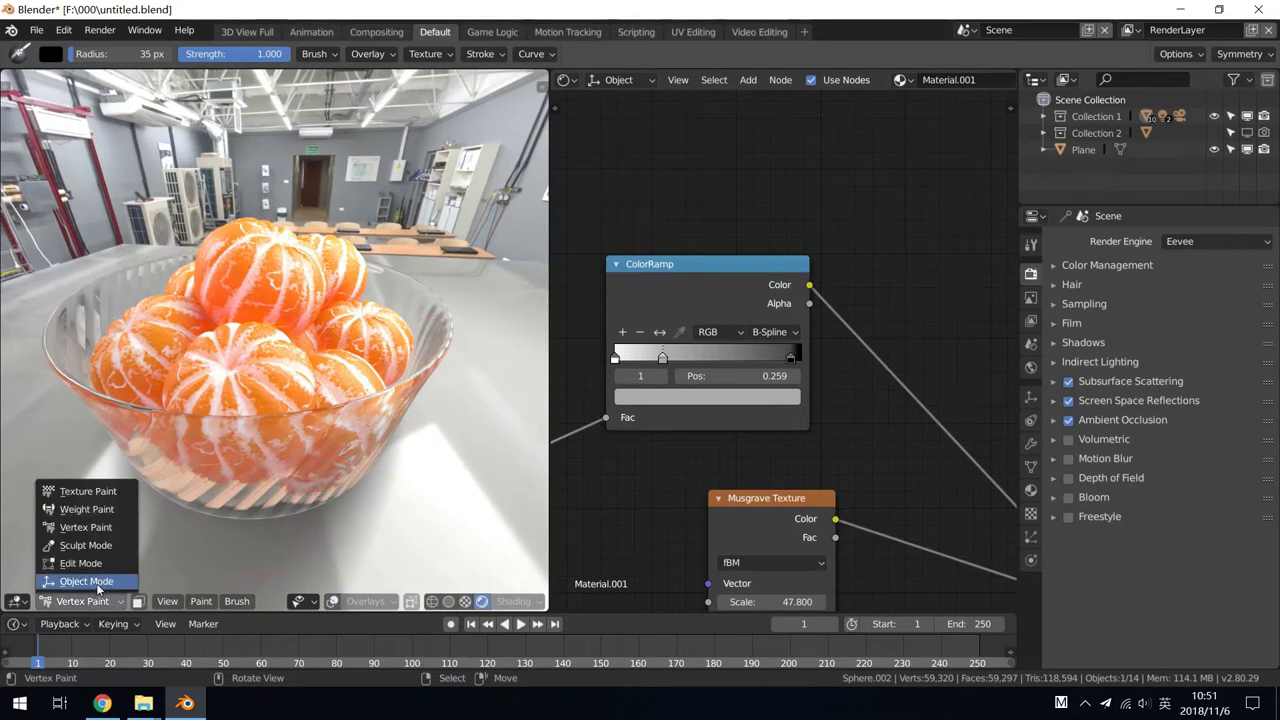
pyautogui.click(100, 588)
pyautogui.moveTo(367, 311); pyautogui.dragTo(333, 338, button='middle')
pyautogui.moveTo(845, 444); pyautogui.dragTo(847, 428, button='middle')
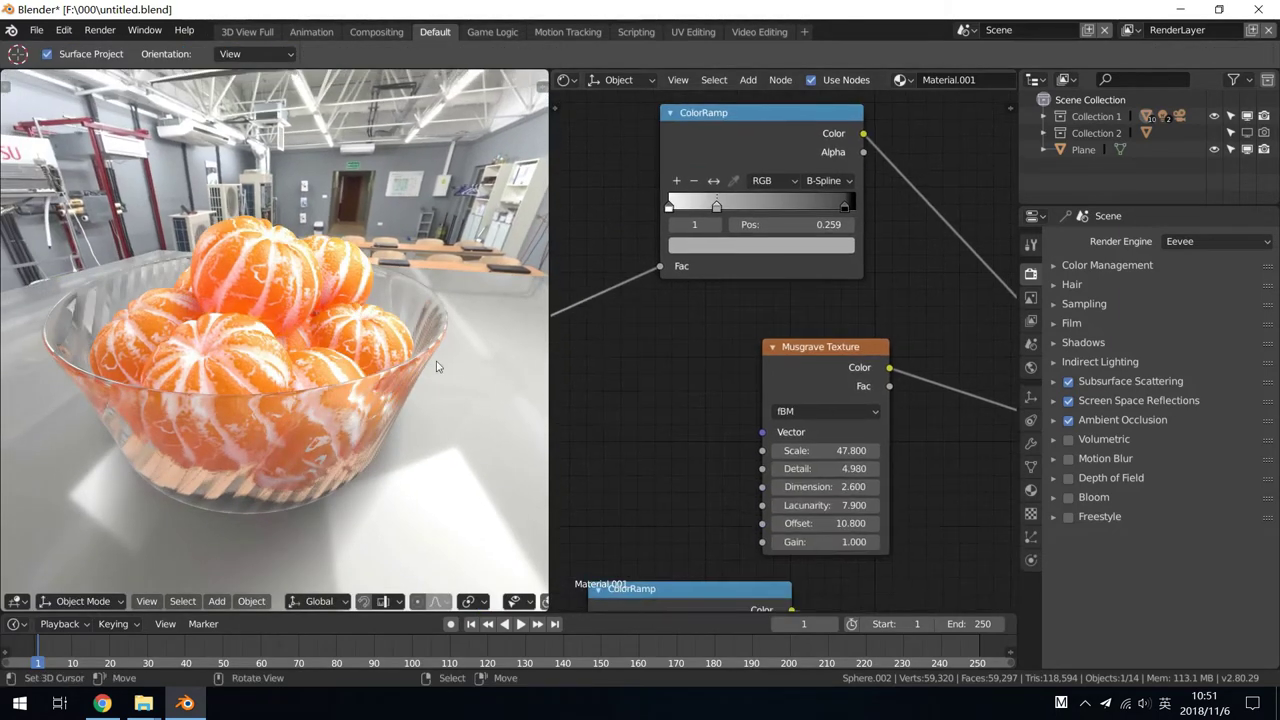
# - Select the glass bowl and preview its Magic Texture colour on the bowl surface
pyautogui.click(440, 367)
pyautogui.scroll(-3, 667, 368)
pyautogui.scroll(-2, 667, 368)
pyautogui.moveTo(667, 368); pyautogui.dragTo(720, 372, button='middle')
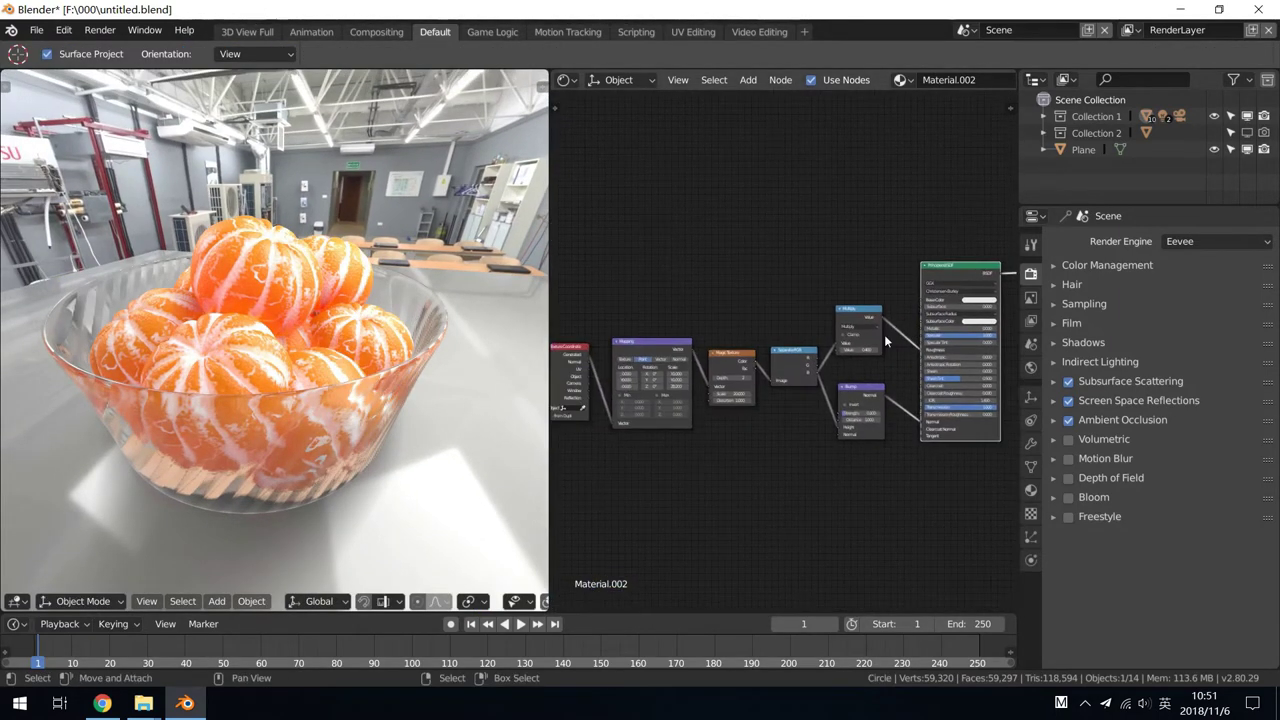
pyautogui.scroll(2, 760, 360)
pyautogui.scroll(2, 793, 357)
pyautogui.moveTo(793, 357)
pyautogui.mouseDown(button='middle')
pyautogui.moveTo(846, 289)
pyautogui.moveTo(797, 320)
pyautogui.mouseUp(button='middle')
pyautogui.scroll(2, 766, 352)
pyautogui.keyDown('ctrl'); pyautogui.keyDown('shift'); pyautogui.click(765, 346); pyautogui.keyUp('shift'); pyautogui.keyUp('ctrl')
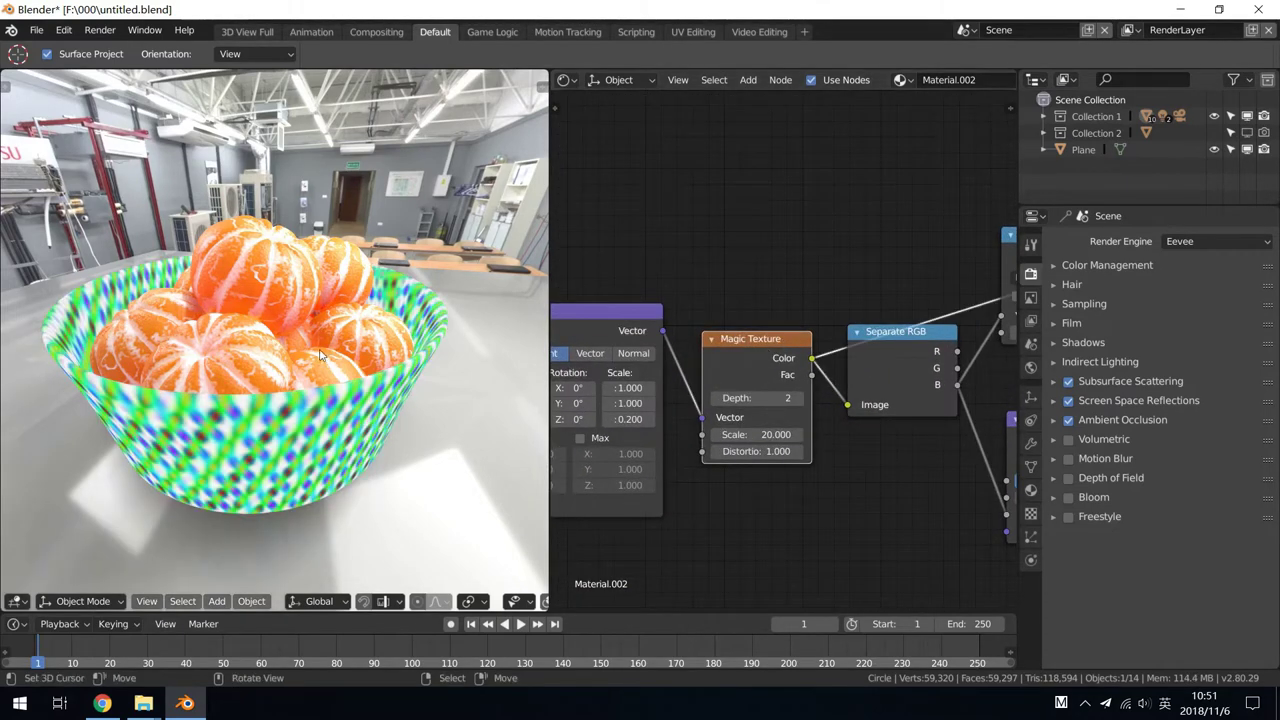
# - Preview the Separate RGB node's red, green and blue channels on the bowl
pyautogui.moveTo(300, 330); pyautogui.dragTo(331, 349, button='middle')
pyautogui.scroll(2, 331, 349)
pyautogui.moveTo(569, 341); pyautogui.dragTo(470, 345, button='middle')
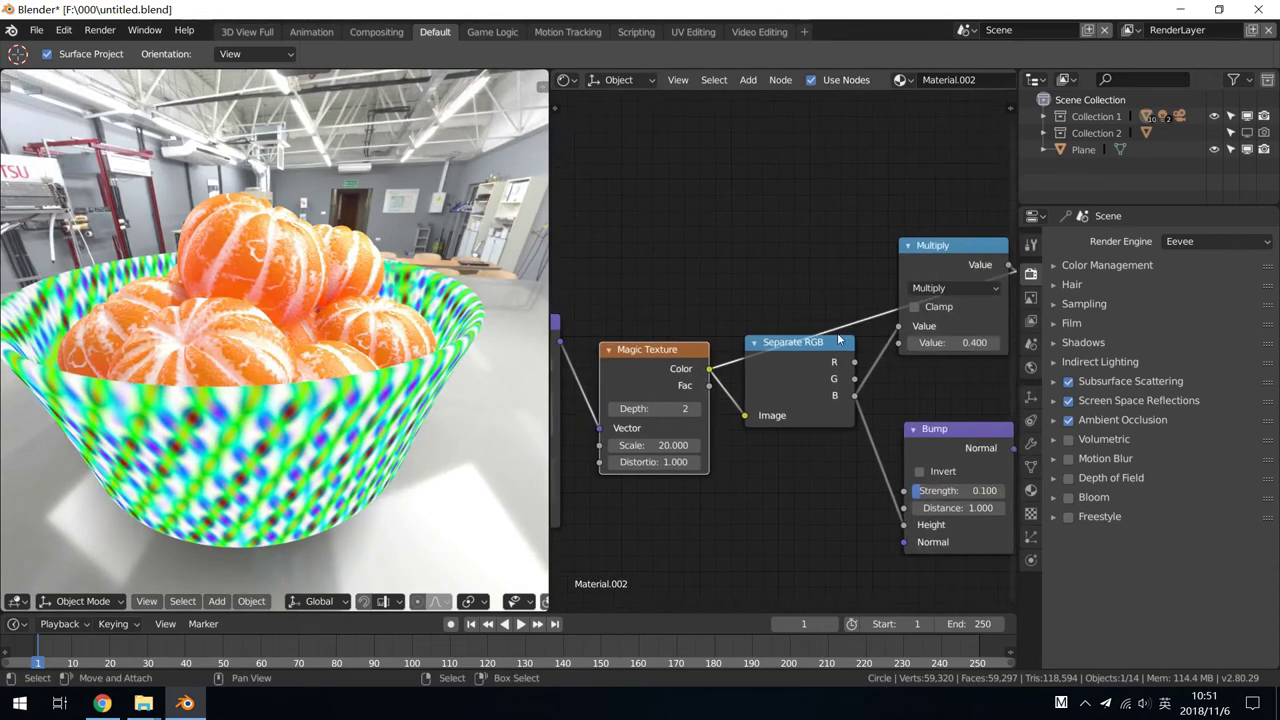
pyautogui.scroll(2, 805, 355)
pyautogui.keyDown('ctrl'); pyautogui.keyDown('shift'); pyautogui.click(805, 354); pyautogui.keyUp('shift'); pyautogui.keyUp('ctrl')
pyautogui.keyDown('ctrl'); pyautogui.keyDown('shift'); pyautogui.click(809, 358); pyautogui.keyUp('shift'); pyautogui.keyUp('ctrl')
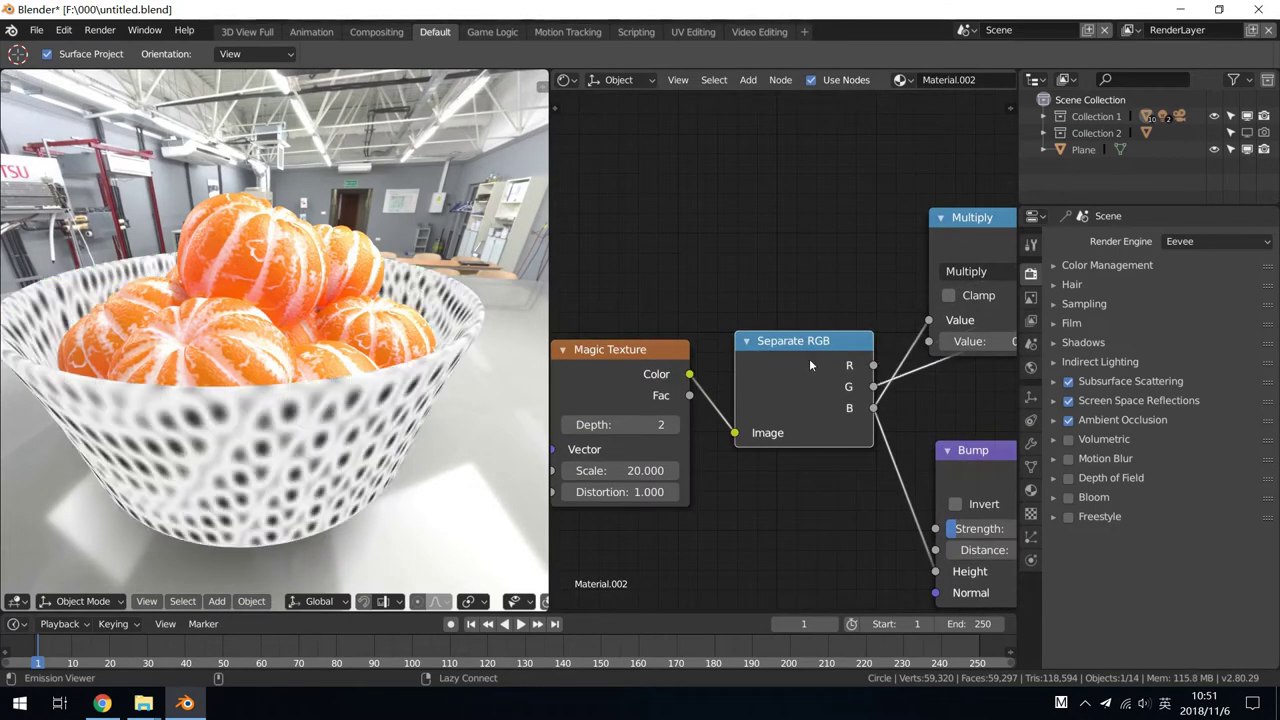
pyautogui.keyDown('ctrl'); pyautogui.keyDown('shift'); pyautogui.click(808, 358); pyautogui.keyUp('shift'); pyautogui.keyUp('ctrl')
# - Preview the bowl's full Principled BSDF material
pyautogui.moveTo(788, 366); pyautogui.dragTo(470, 372, button='middle')
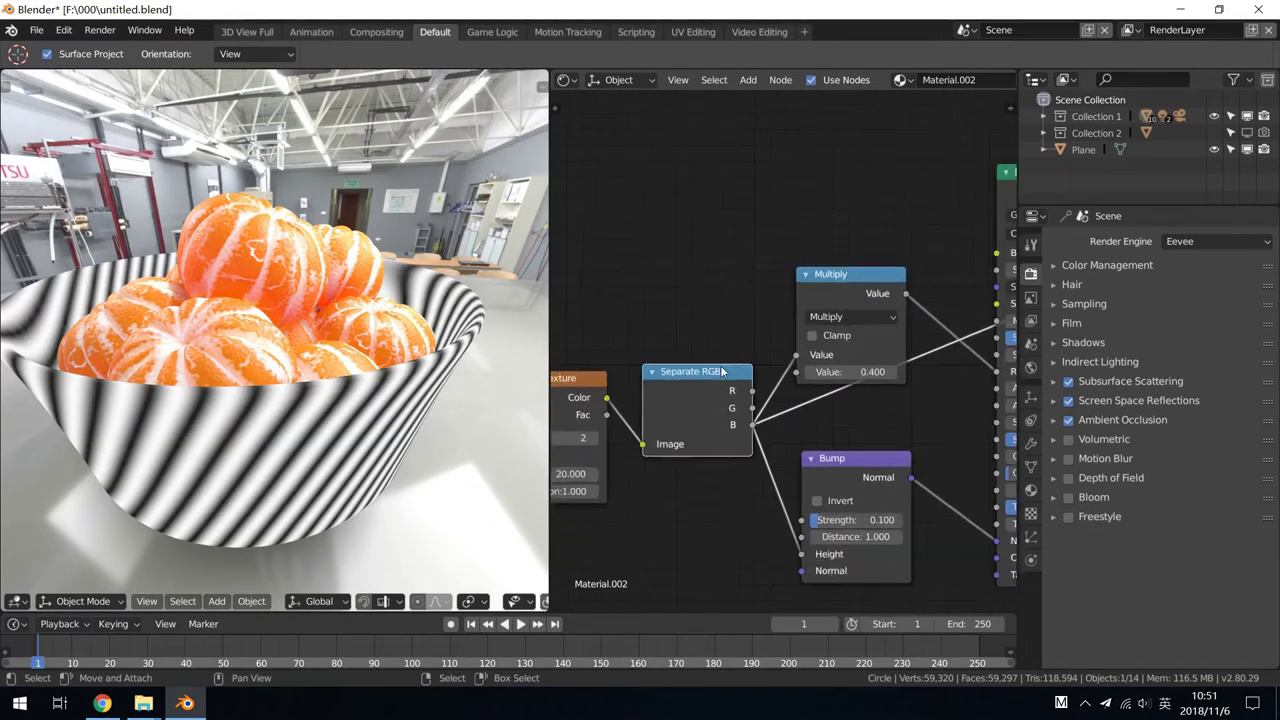
pyautogui.scroll(-1, 721, 378)
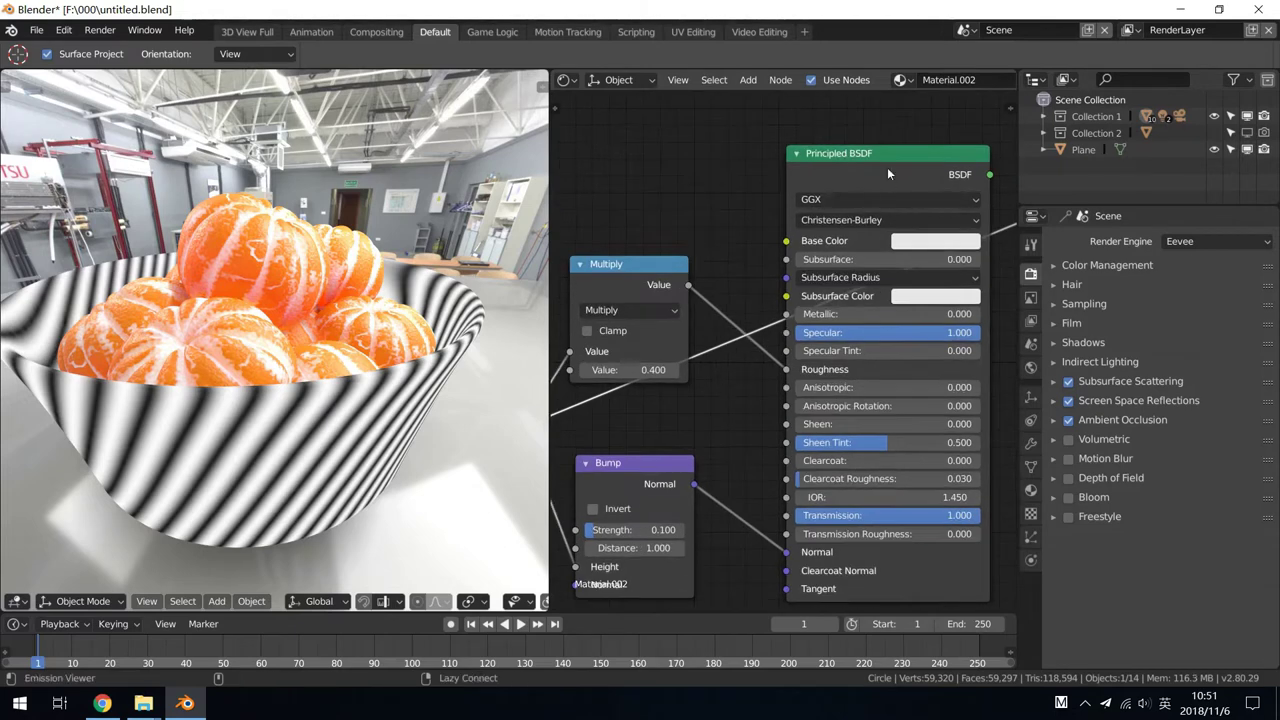
pyautogui.keyDown('ctrl'); pyautogui.keyDown('shift'); pyautogui.click(887, 174); pyautogui.keyUp('shift'); pyautogui.keyUp('ctrl')
pyautogui.scroll(-3, 702, 330)
pyautogui.moveTo(588, 366); pyautogui.dragTo(858, 366, button='middle')
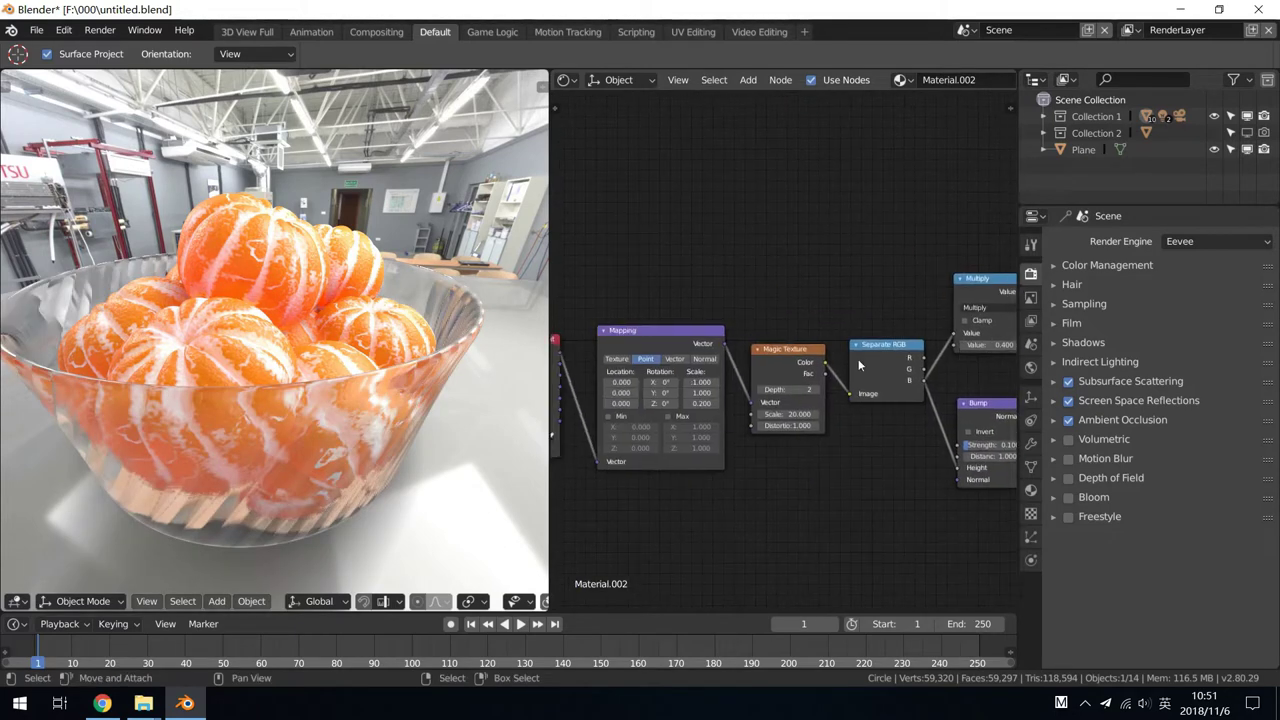
pyautogui.scroll(2, 702, 418)
pyautogui.moveTo(662, 428)
pyautogui.mouseDown()
pyautogui.moveTo(640, 428)
pyautogui.moveTo(668, 428)
pyautogui.mouseUp()
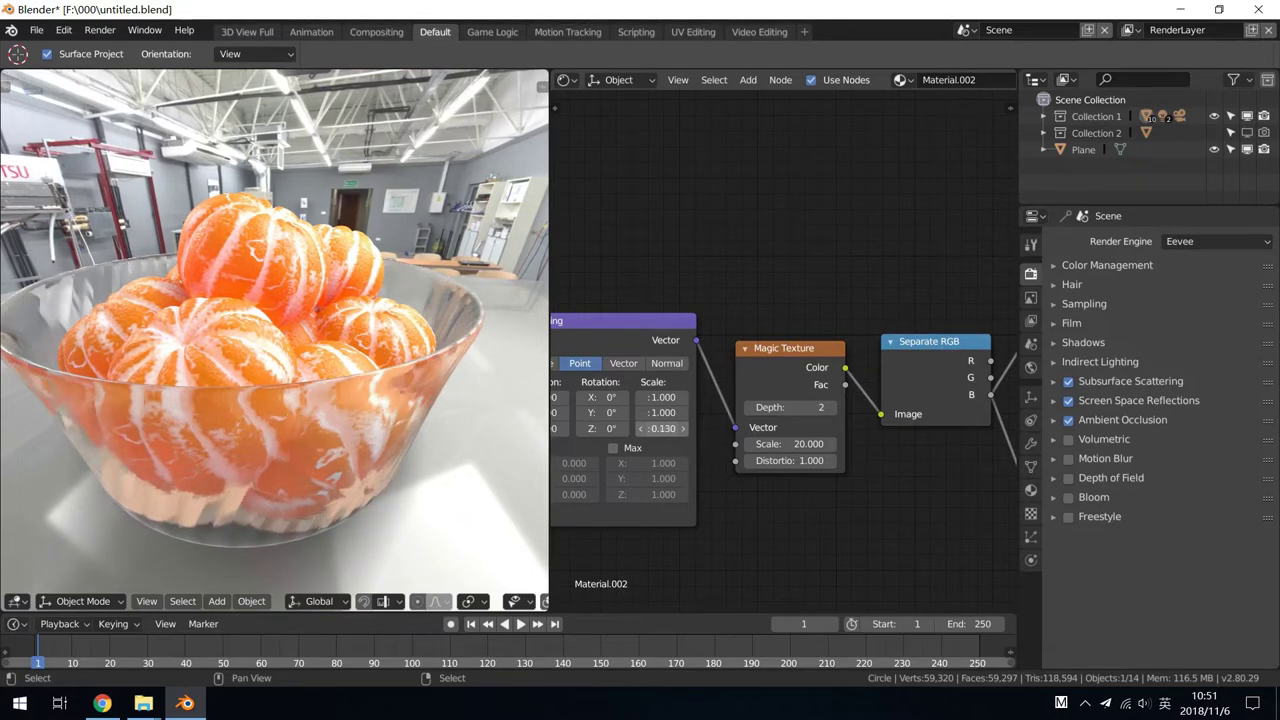
pyautogui.hotkey('ctrl', 'z')
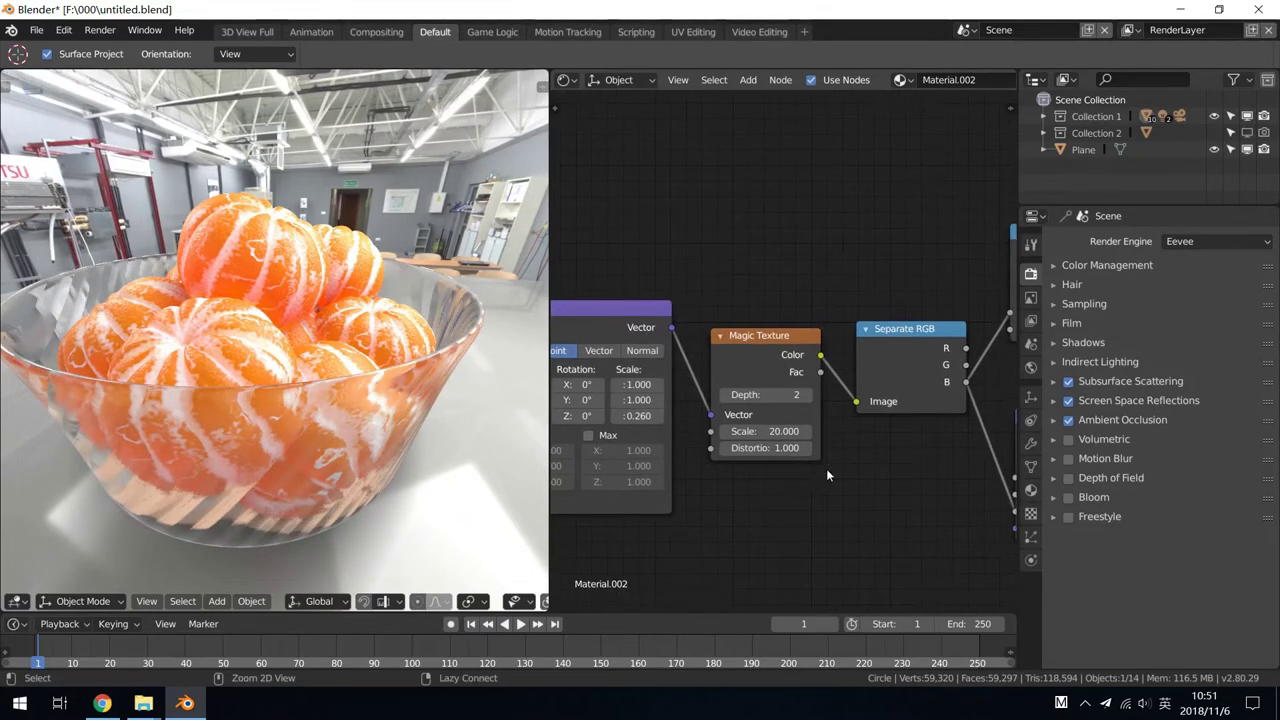
pyautogui.moveTo(804, 380); pyautogui.dragTo(807, 446, button='middle')
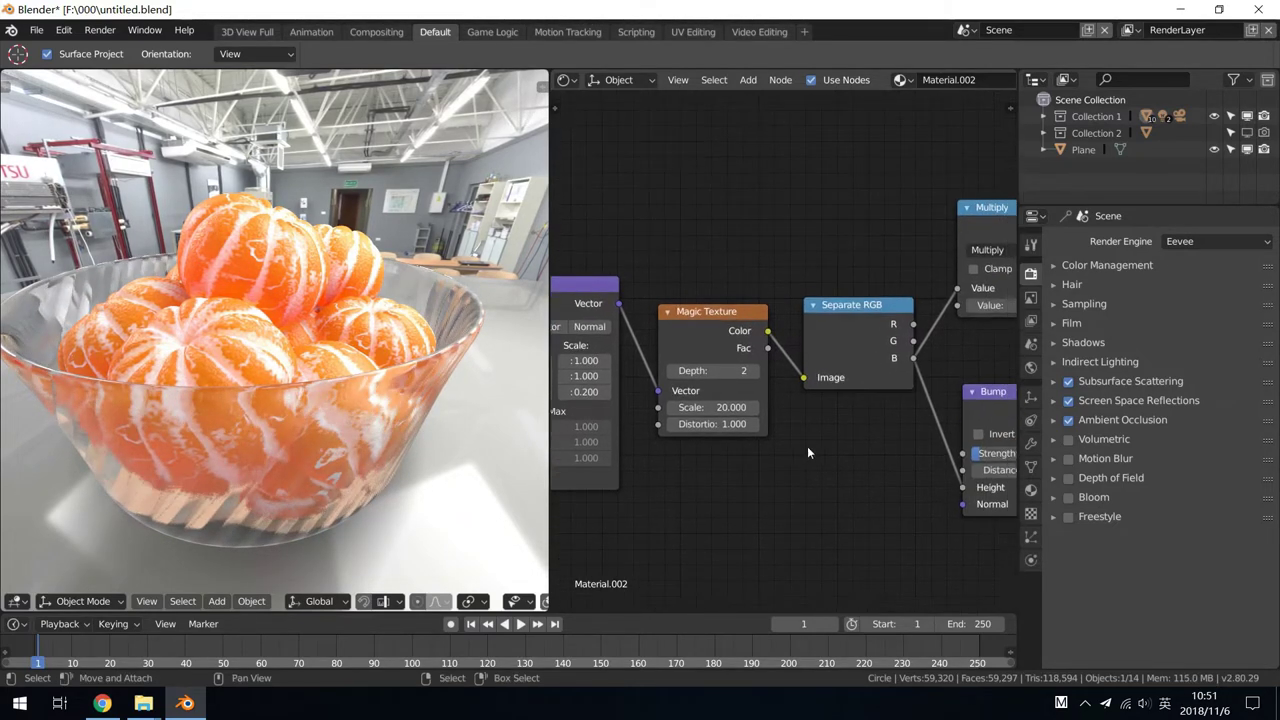
pyautogui.click(755, 370)
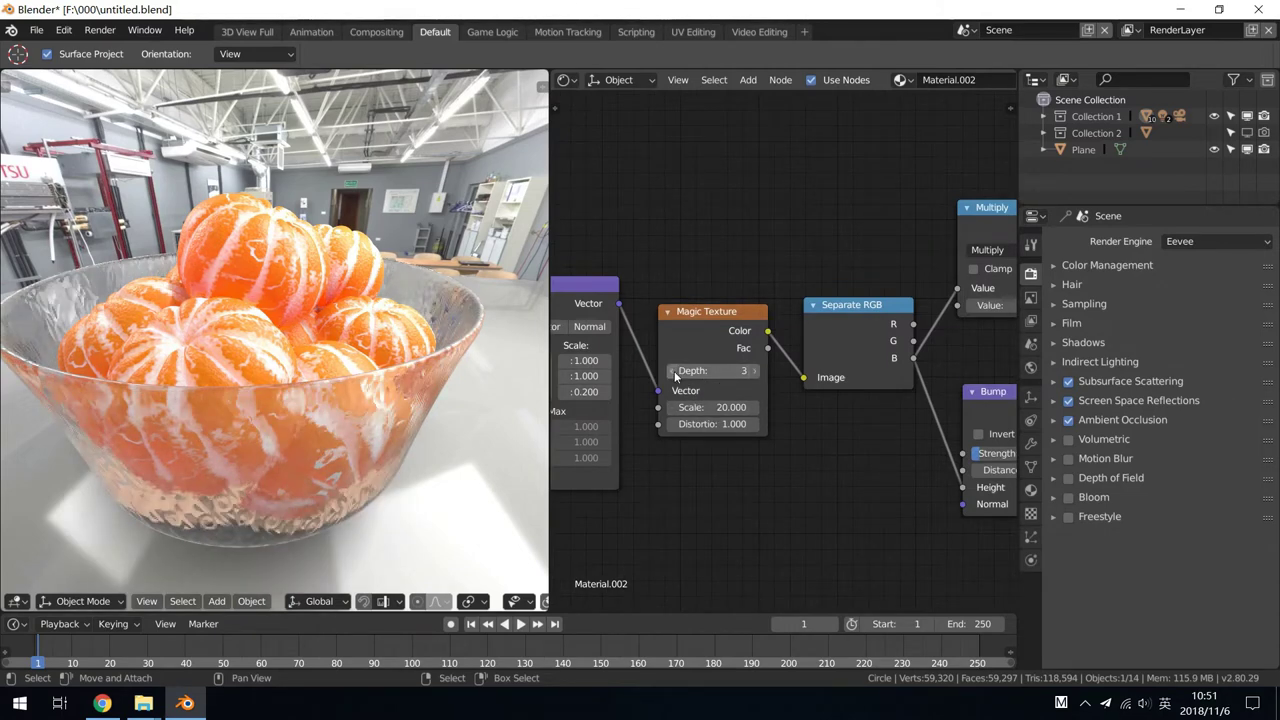
pyautogui.click(675, 372)
pyautogui.moveTo(766, 446); pyautogui.dragTo(665, 428, button='middle')
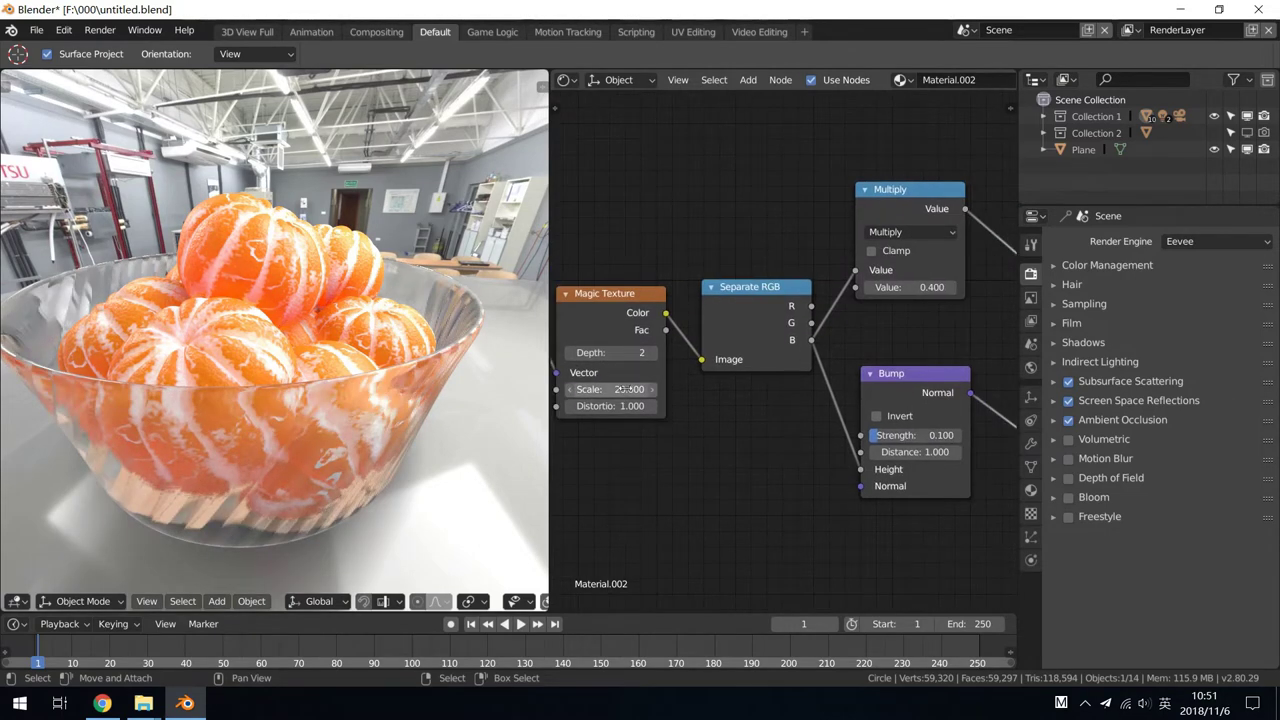
pyautogui.write('1')
pyautogui.press('Return')
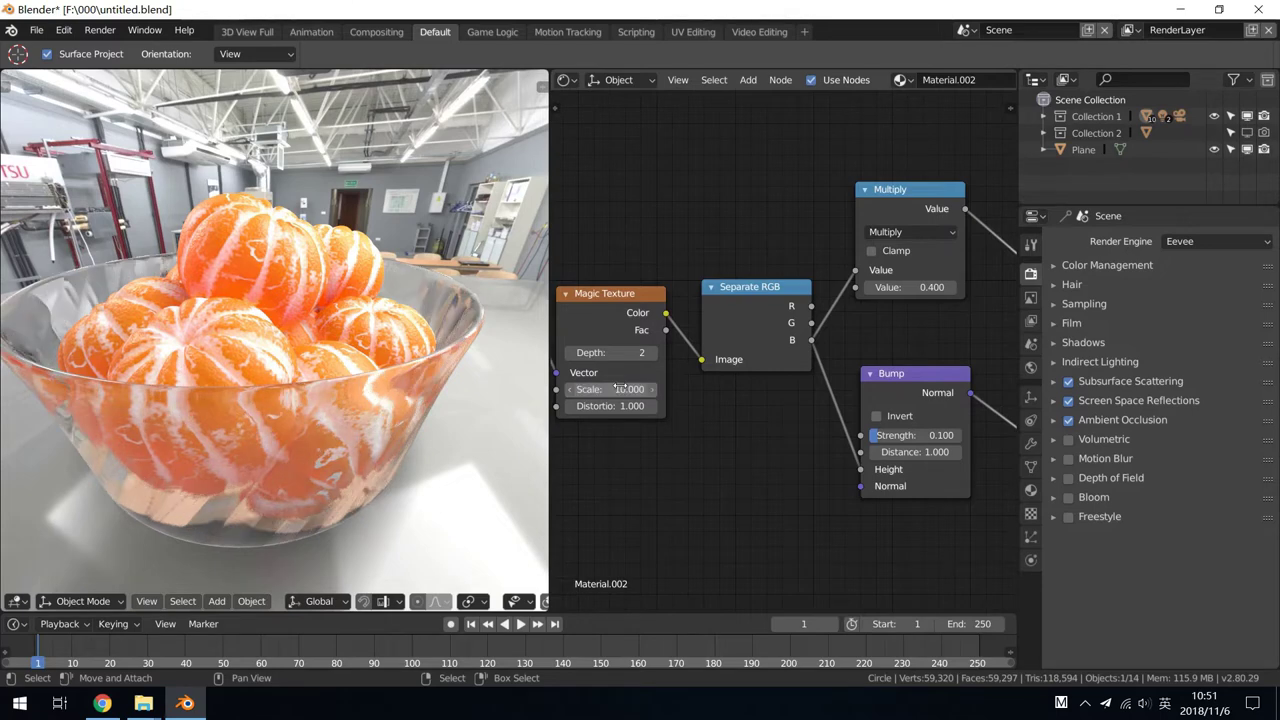
pyautogui.write('20')
pyautogui.press('Return')
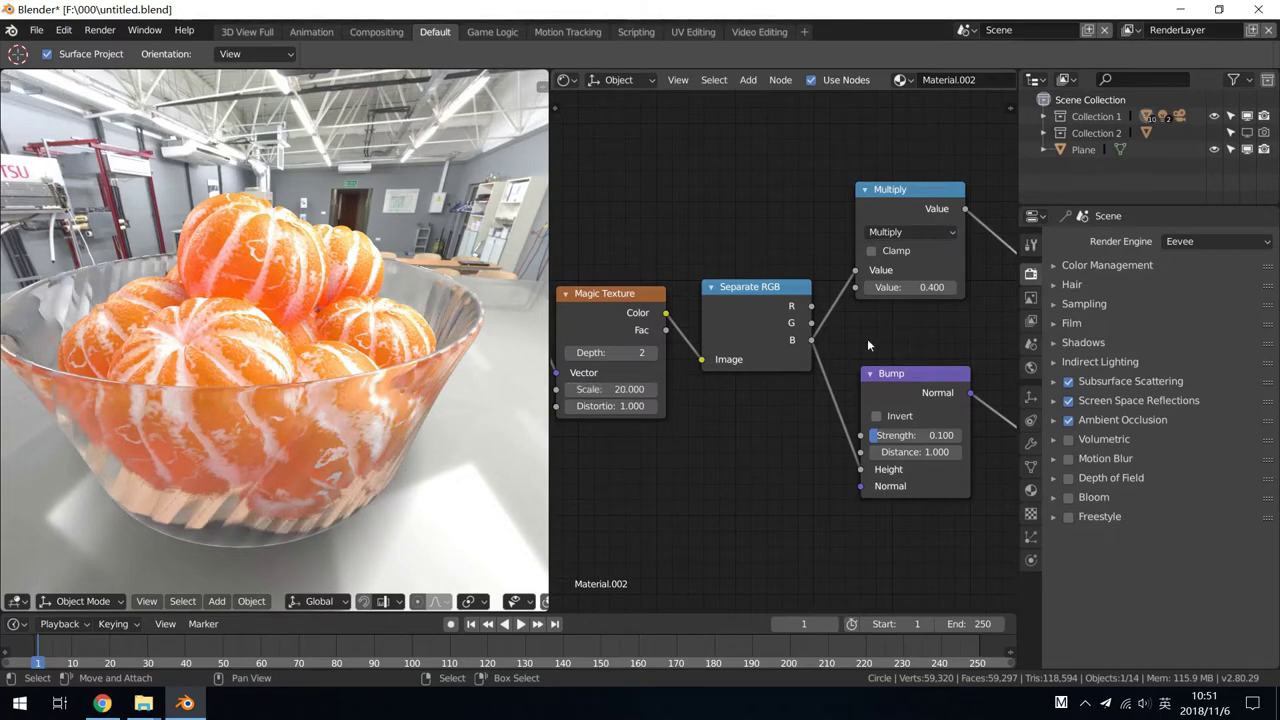
pyautogui.moveTo(867, 338); pyautogui.dragTo(814, 330, button='middle')
pyautogui.scroll(4, 680, 400)
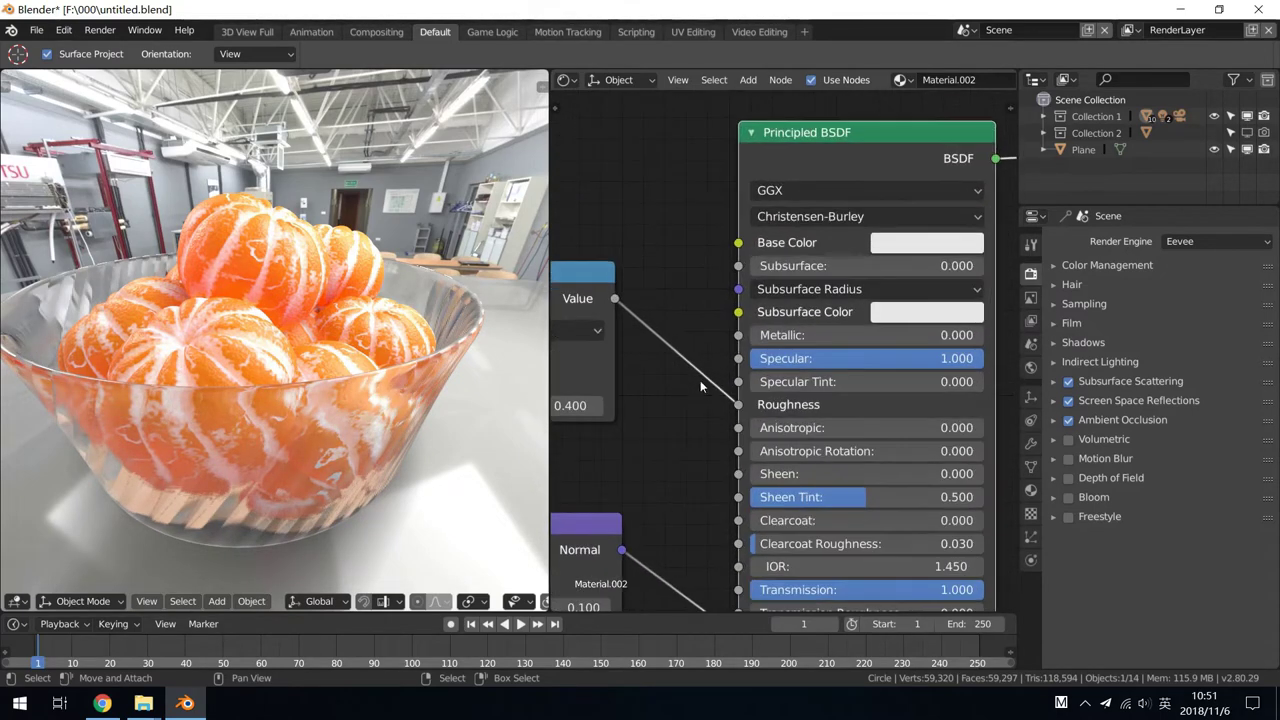
pyautogui.moveTo(738, 404); pyautogui.dragTo(714, 407)
pyautogui.moveTo(309, 385)
pyautogui.mouseDown(button='middle')
pyautogui.moveTo(322, 371)
pyautogui.moveTo(295, 366)
pyautogui.mouseUp(button='middle')
pyautogui.scroll(2, 298, 363)
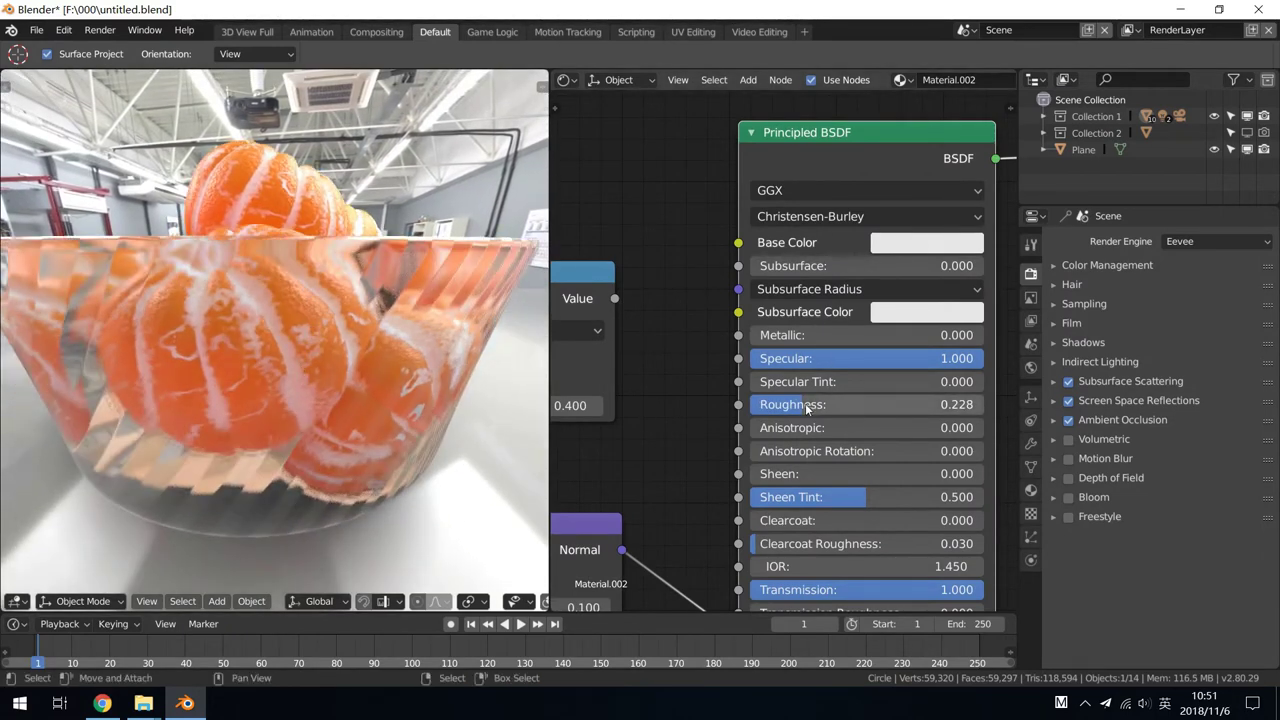
pyautogui.moveTo(805, 403); pyautogui.dragTo(740, 404)
pyautogui.moveTo(430, 370); pyautogui.dragTo(411, 352, button='middle')
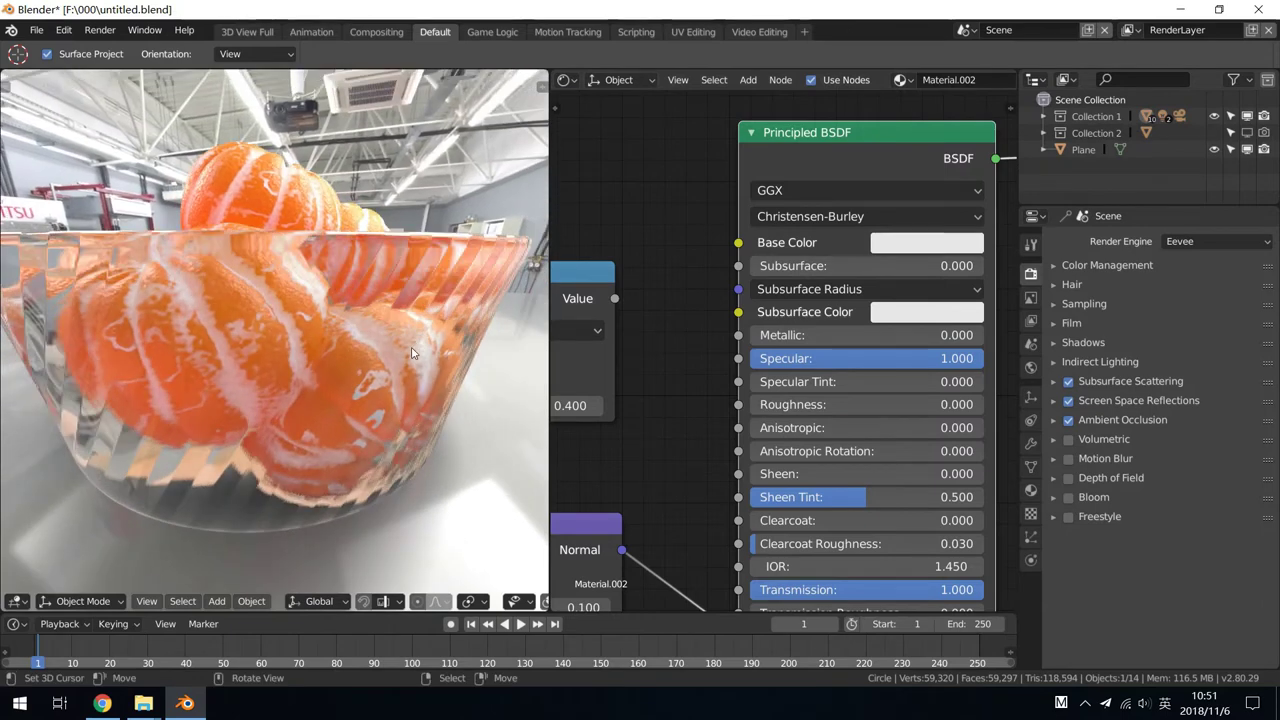
pyautogui.moveTo(773, 404)
pyautogui.mouseDown()
pyautogui.moveTo(928, 404)
pyautogui.moveTo(864, 404)
pyautogui.mouseUp()
pyautogui.moveTo(412, 400); pyautogui.dragTo(412, 365, button='middle')
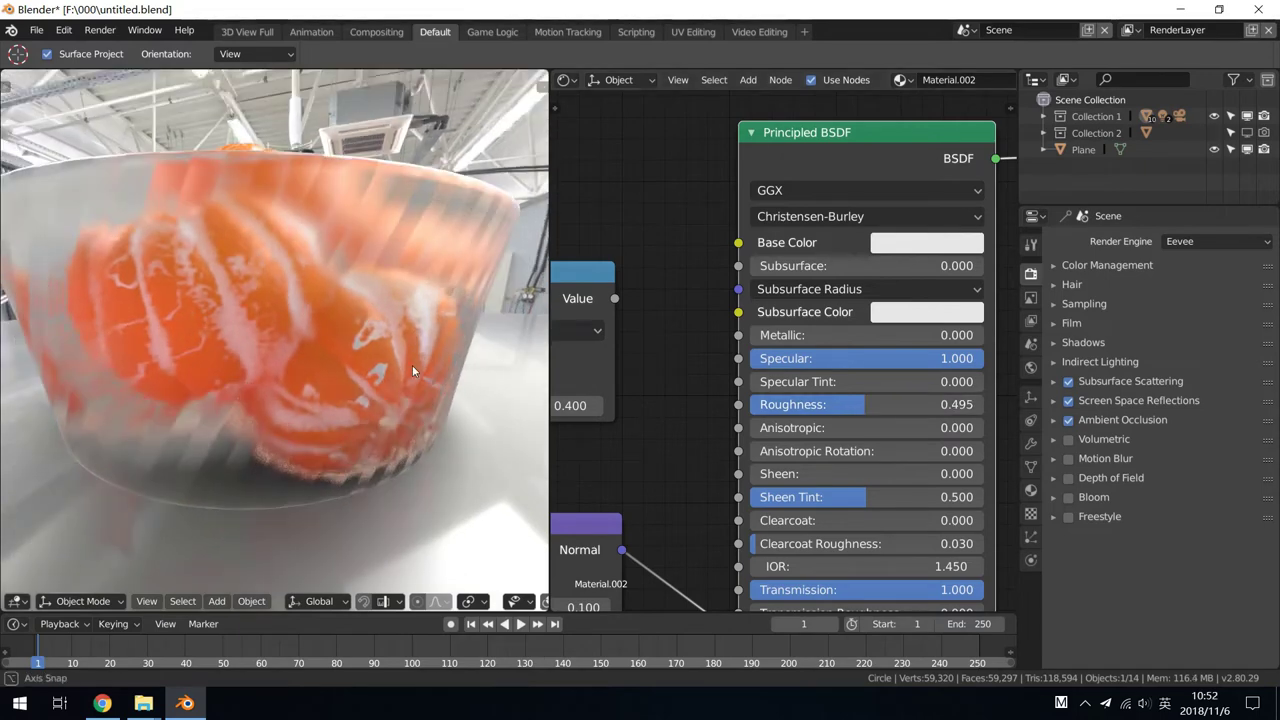
pyautogui.moveTo(646, 374); pyautogui.dragTo(726, 382, button='middle')
pyautogui.moveTo(695, 306); pyautogui.dragTo(818, 273)
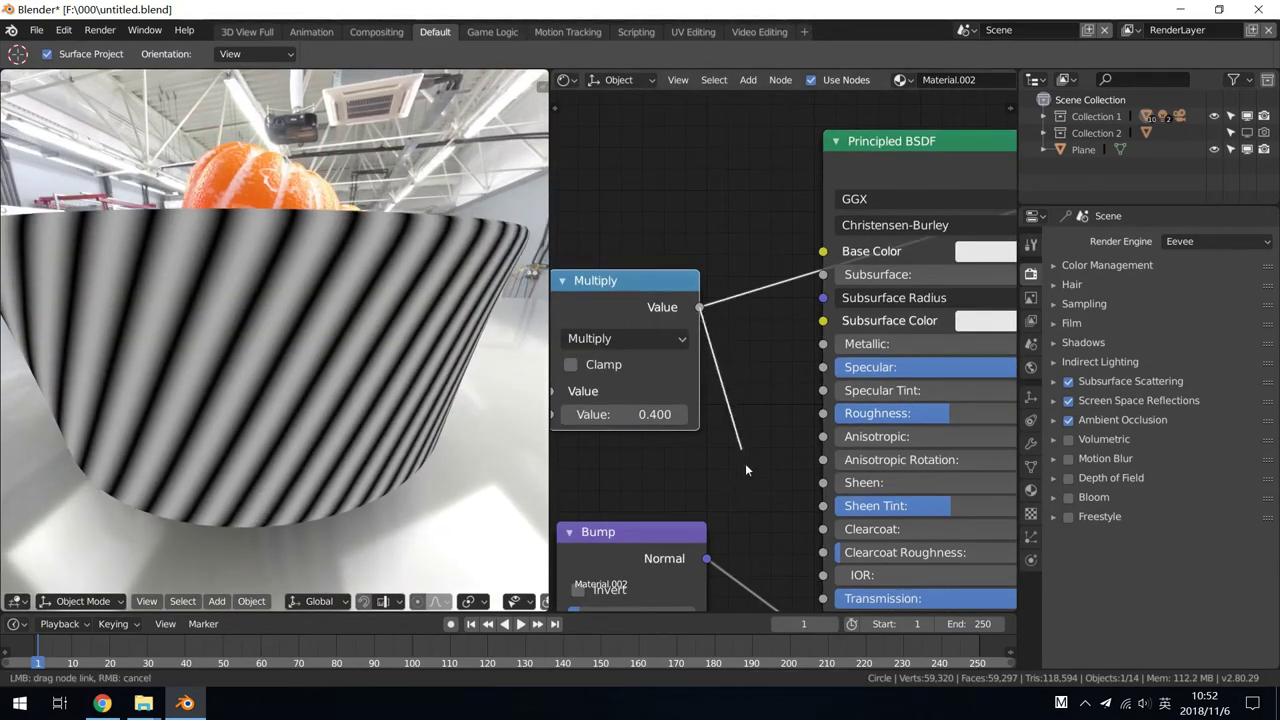
pyautogui.moveTo(828, 416); pyautogui.dragTo(824, 414)
pyautogui.moveTo(756, 436); pyautogui.dragTo(600, 520, button='middle')
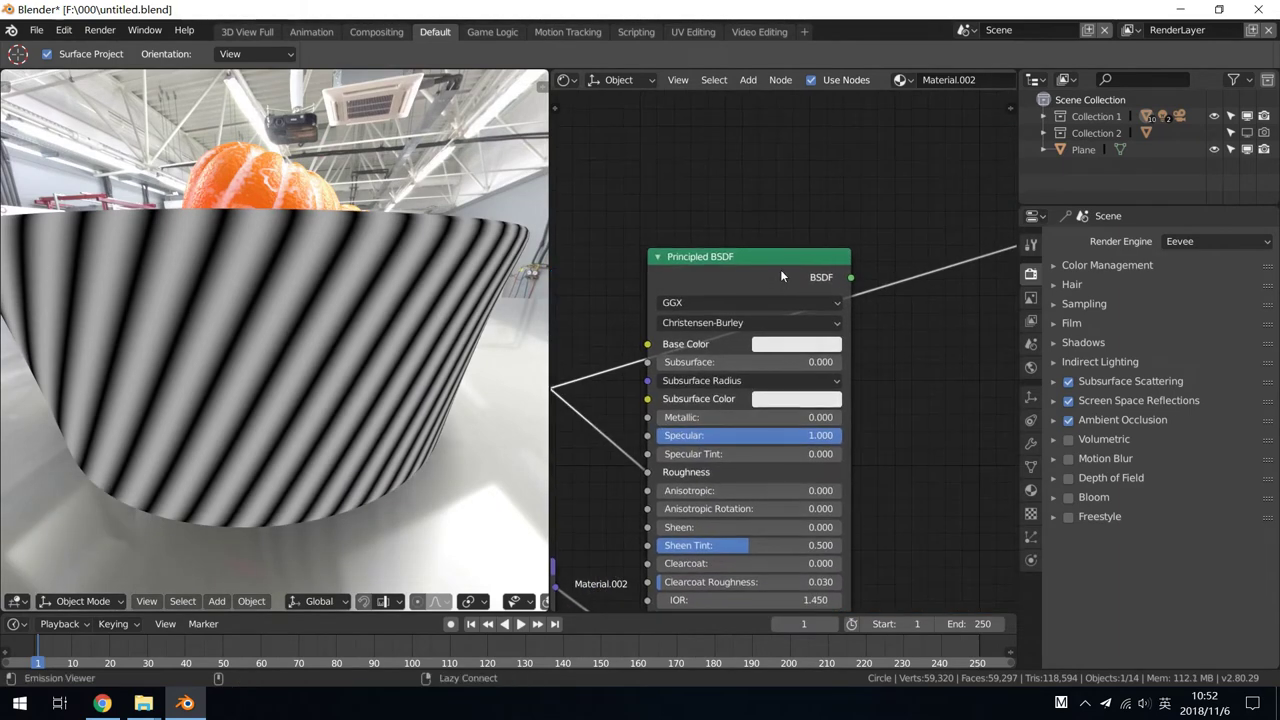
pyautogui.moveTo(317, 297)
pyautogui.mouseDown(button='middle')
pyautogui.moveTo(357, 318)
pyautogui.moveTo(327, 321)
pyautogui.moveTo(448, 331)
pyautogui.mouseUp(button='middle')
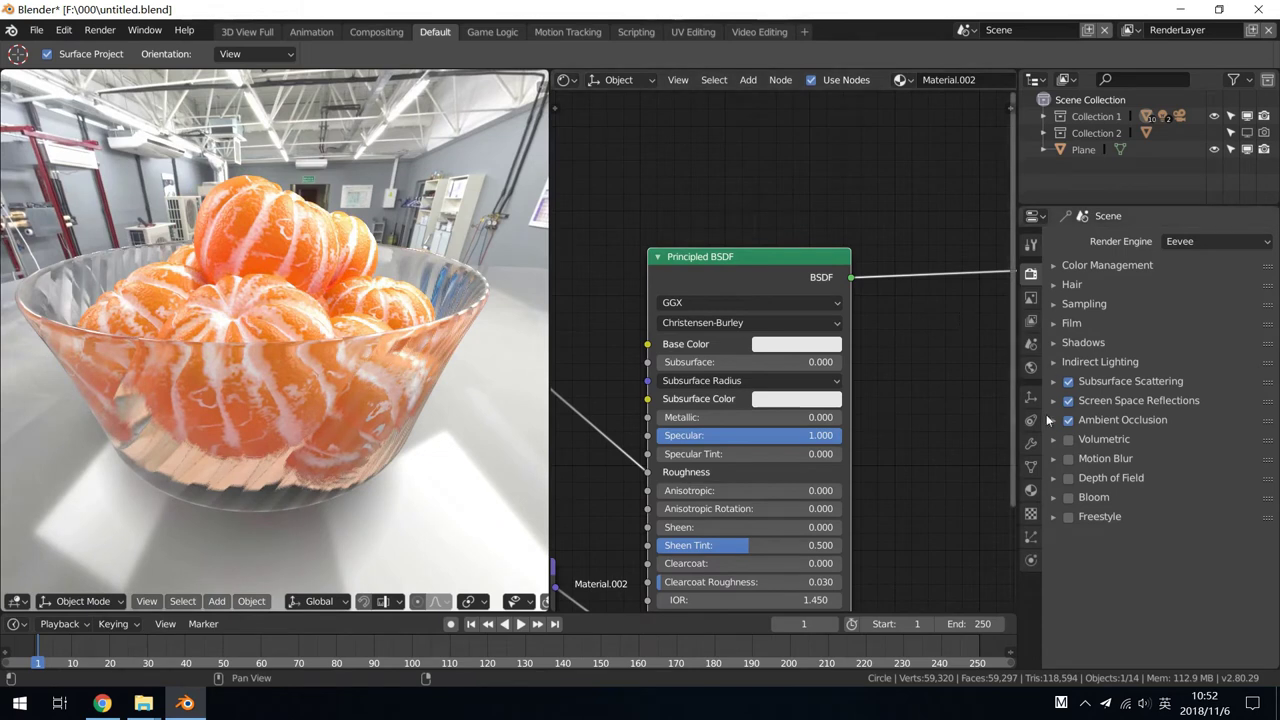
pyautogui.click(1031, 491)
pyautogui.scroll(-2, 1144, 457)
pyautogui.scroll(-1, 1134, 461)
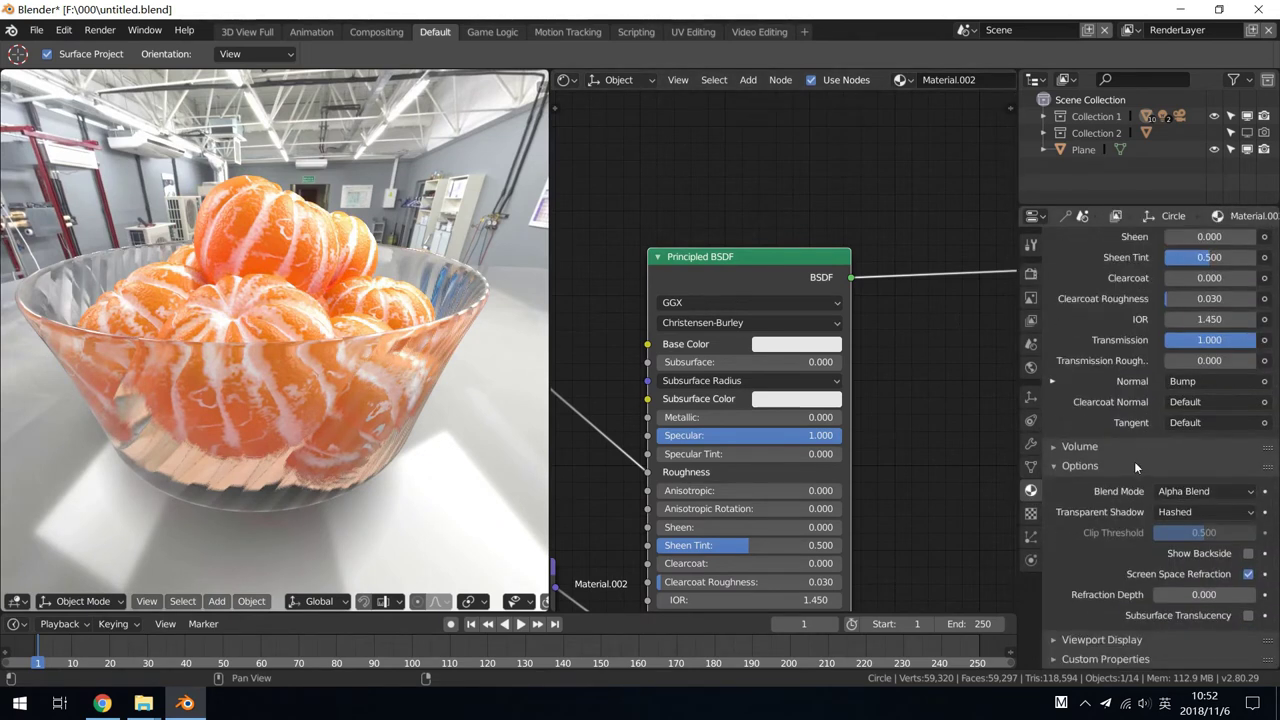
pyautogui.click(1205, 491)
pyautogui.click(1197, 384)
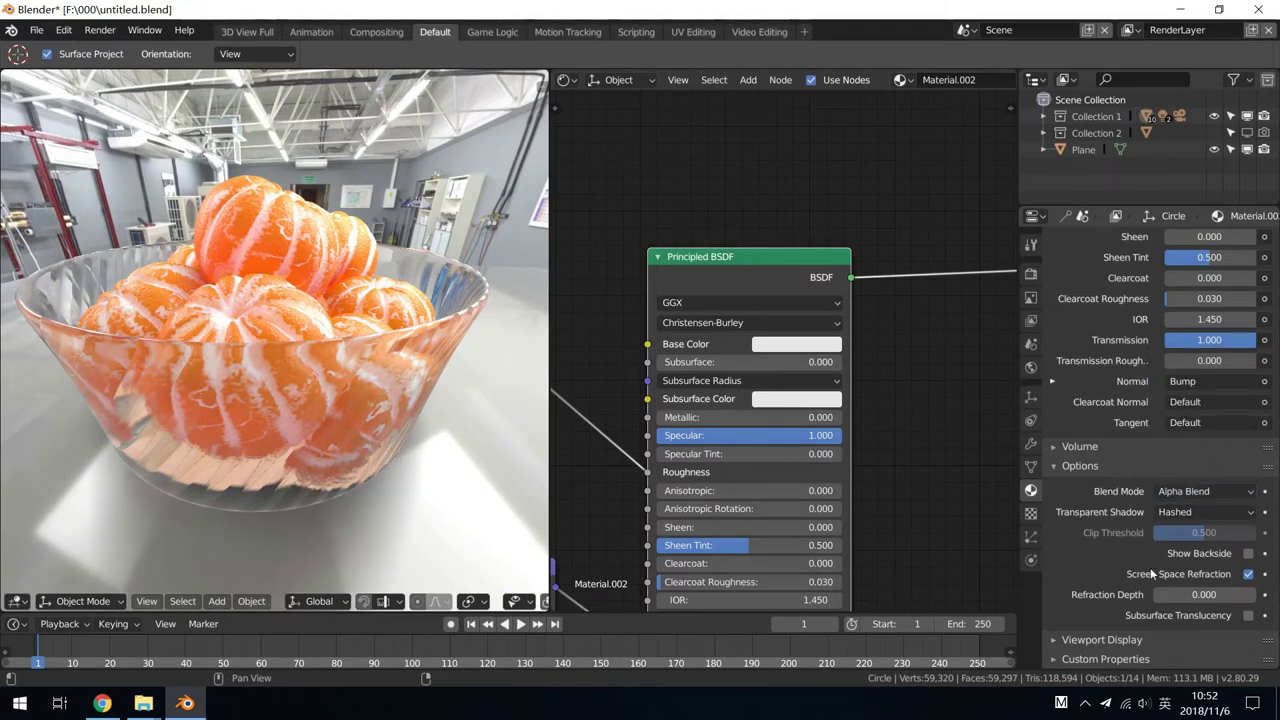
pyautogui.click(1248, 575)
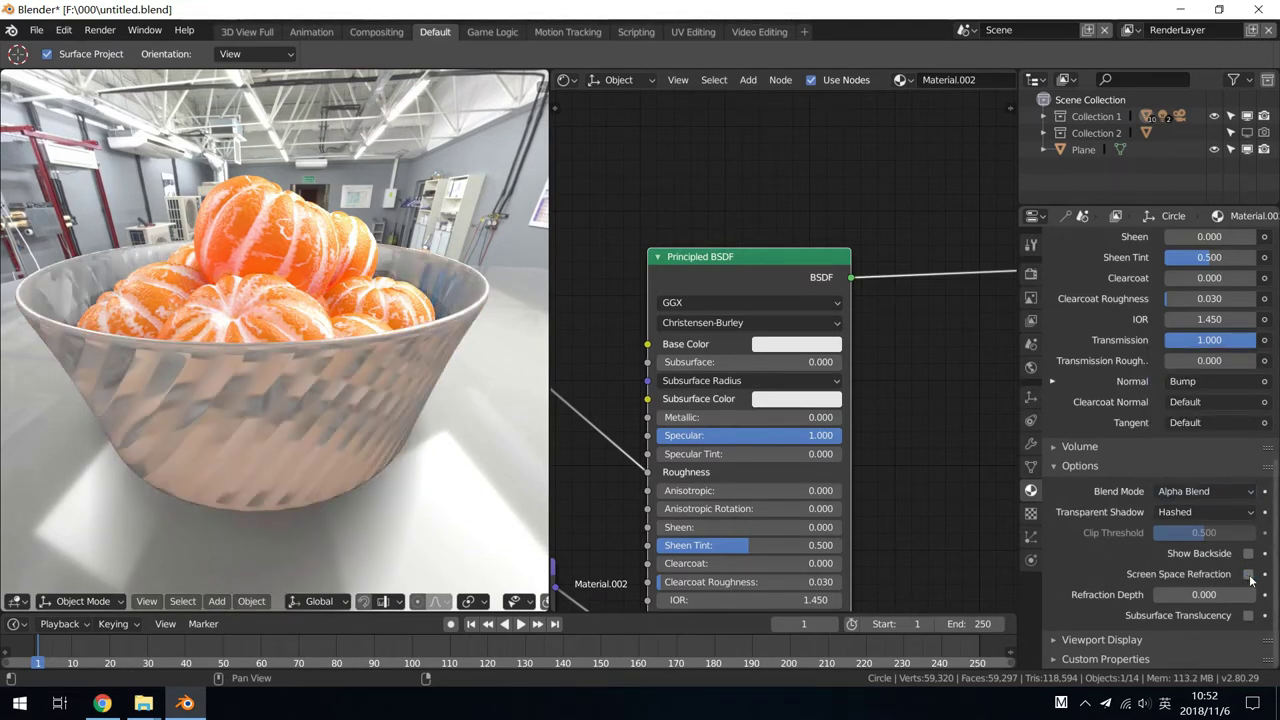
pyautogui.click(1248, 575)
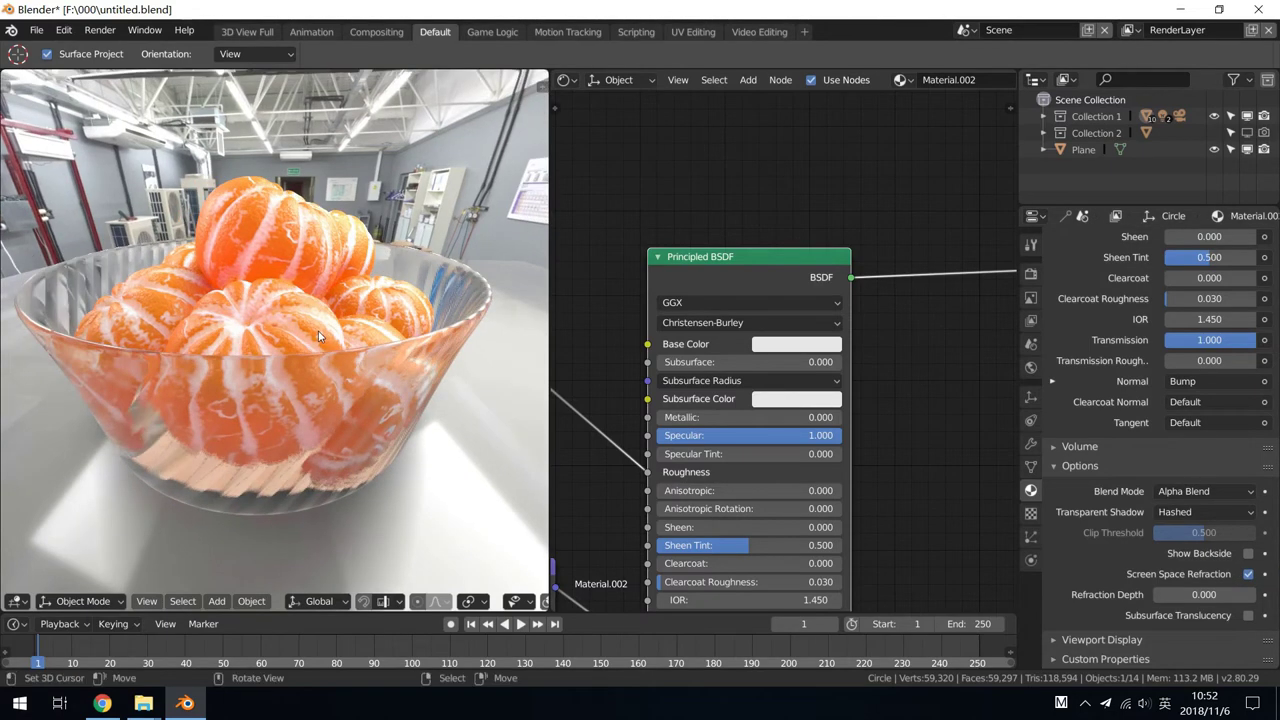
pyautogui.click(1030, 277)
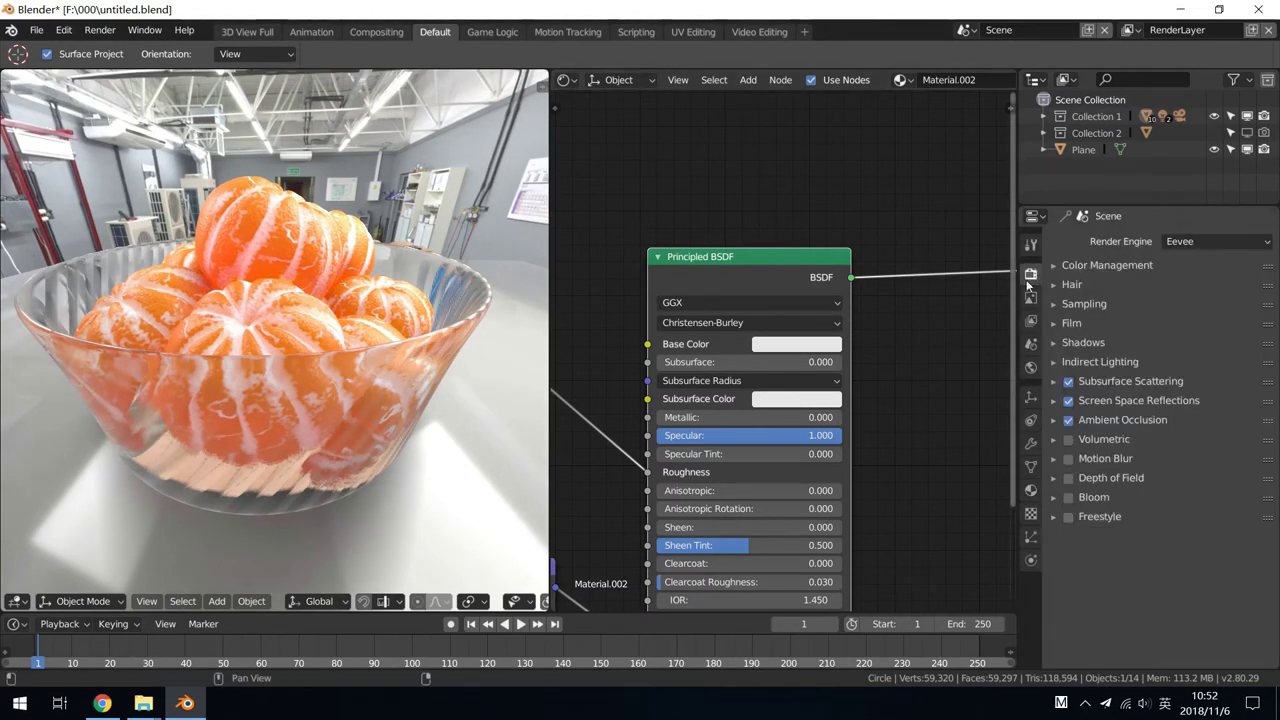
pyautogui.moveTo(800, 450); pyautogui.dragTo(883, 412, button='middle')
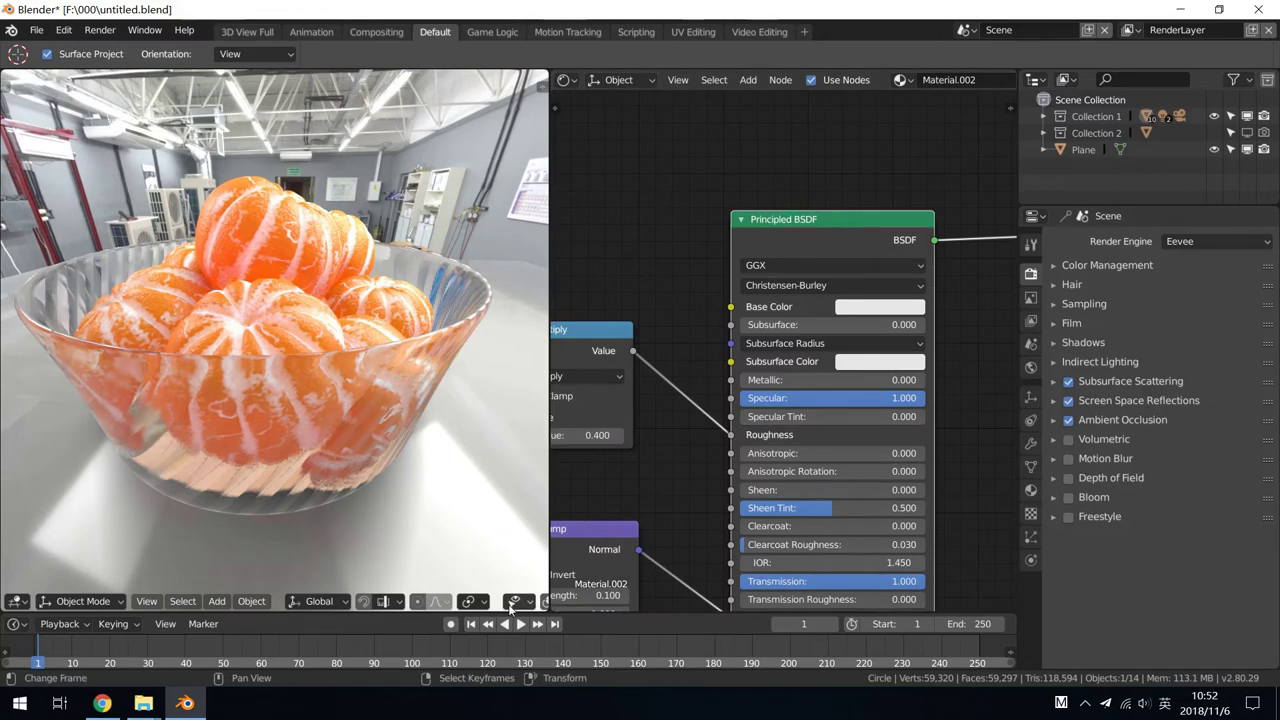
pyautogui.scroll(-5, 242, 608)
pyautogui.click(434, 603)
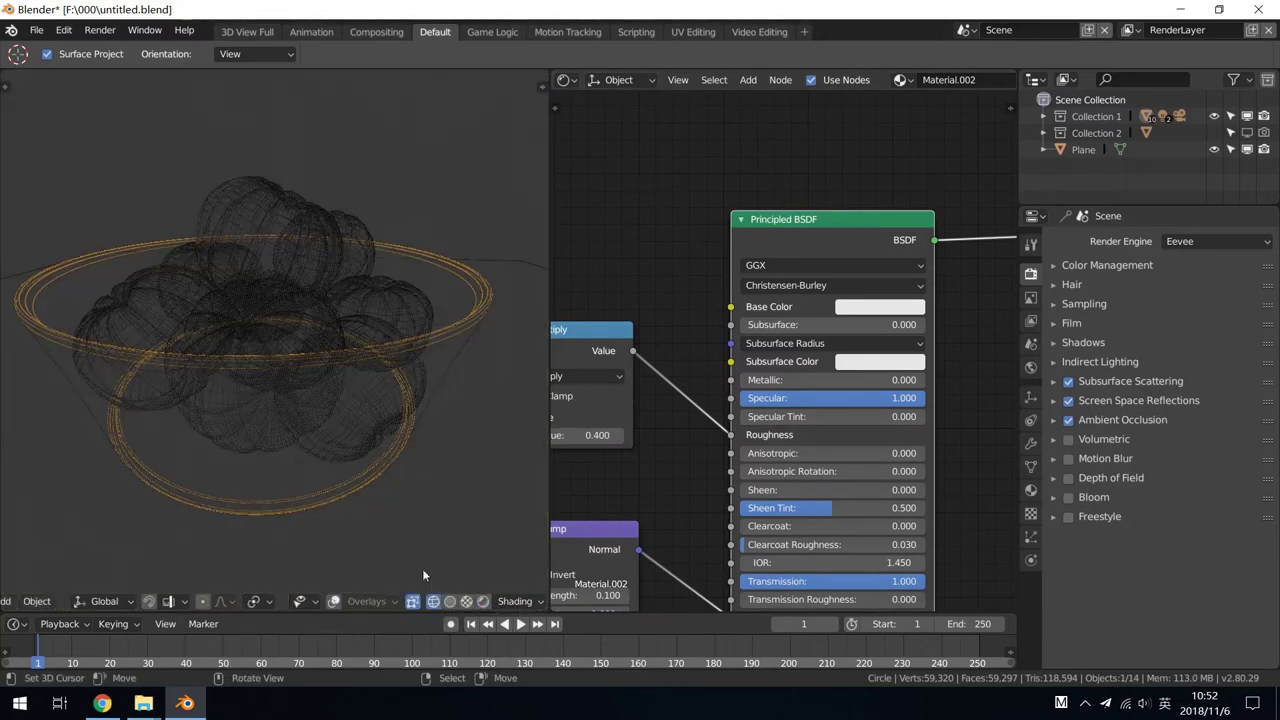
pyautogui.click(450, 601)
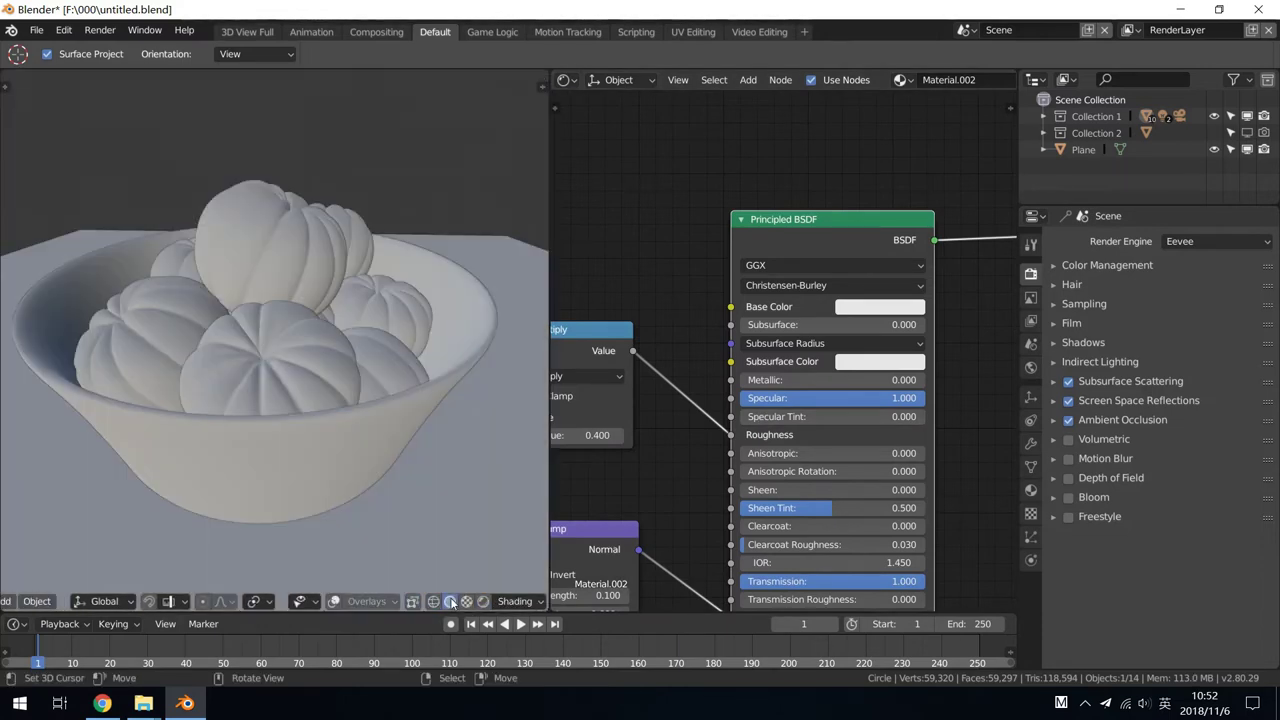
pyautogui.moveTo(399, 396)
pyautogui.mouseDown(button='middle')
pyautogui.moveTo(392, 383)
pyautogui.moveTo(297, 376)
pyautogui.mouseUp(button='middle')
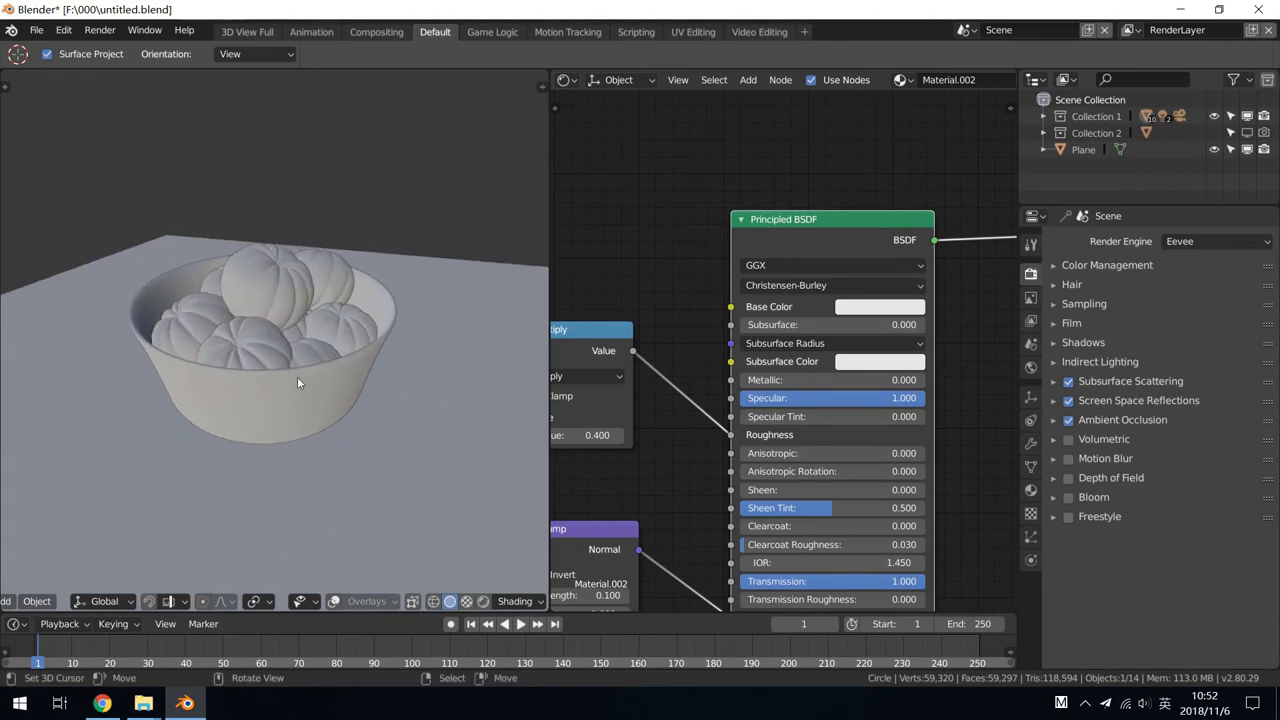
pyautogui.click(468, 603)
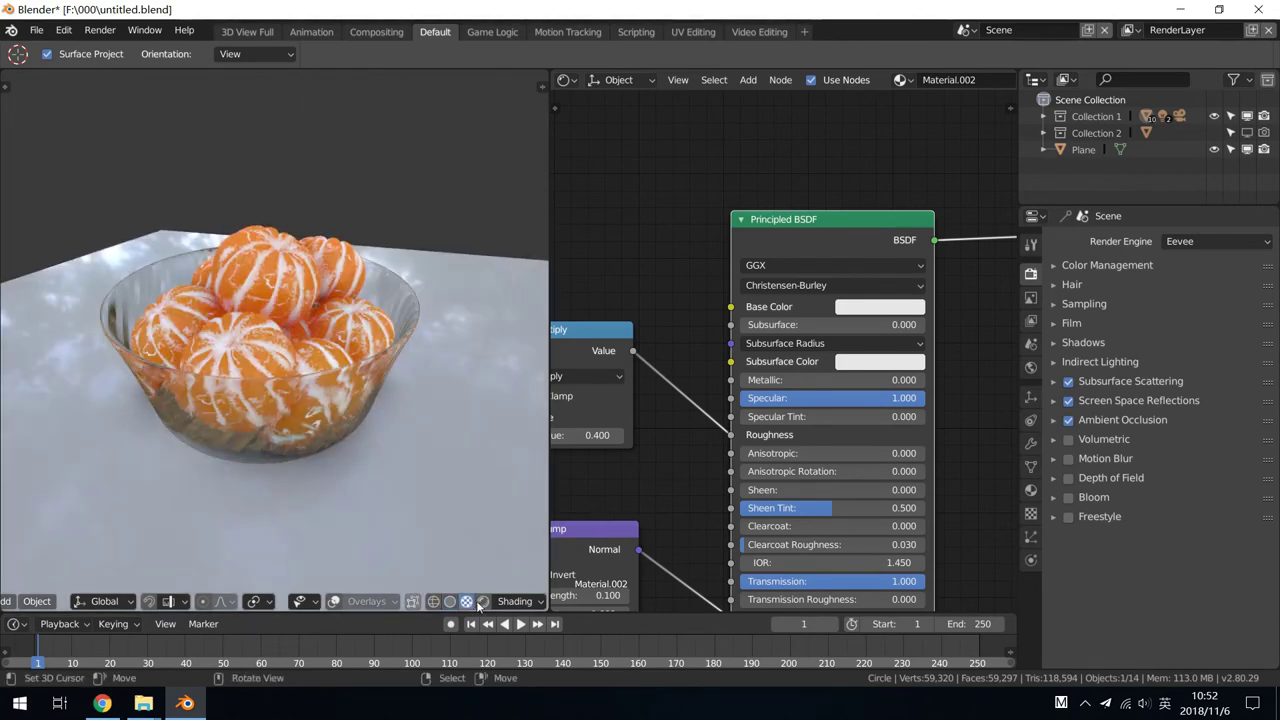
pyautogui.click(484, 604)
pyautogui.moveTo(380, 440); pyautogui.dragTo(357, 399, button='middle')
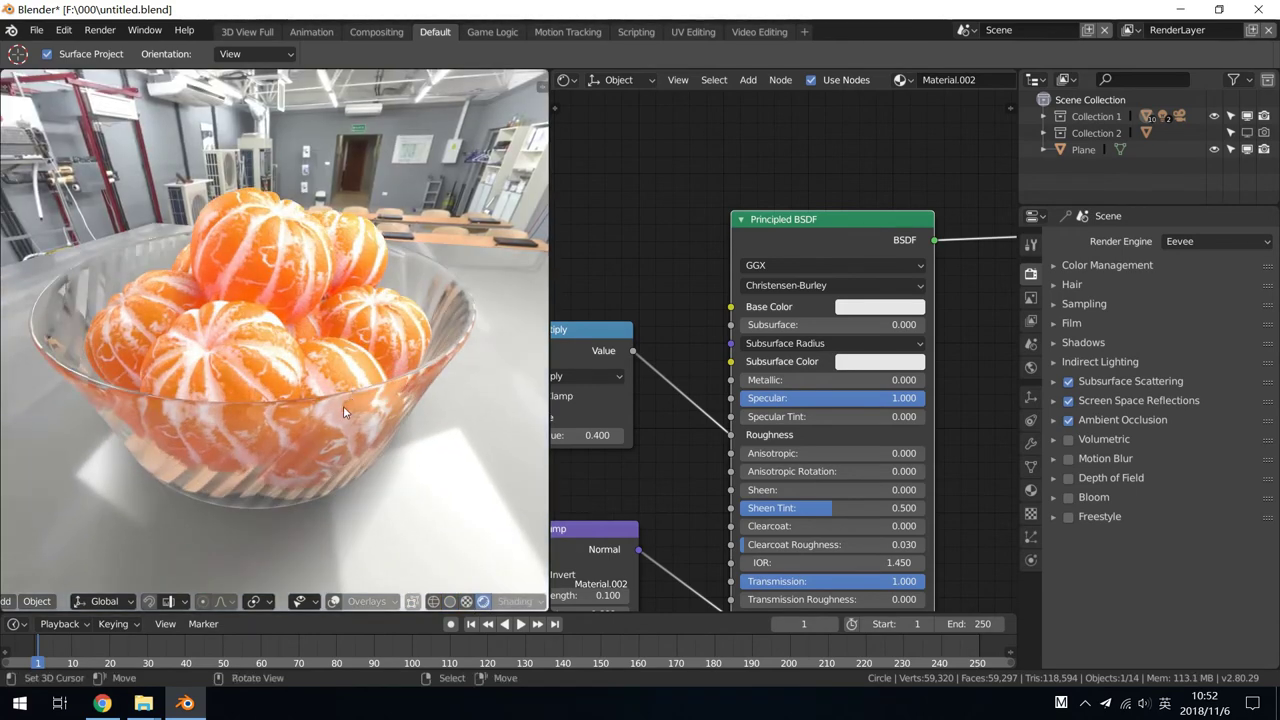
pyautogui.moveTo(1100, 420)
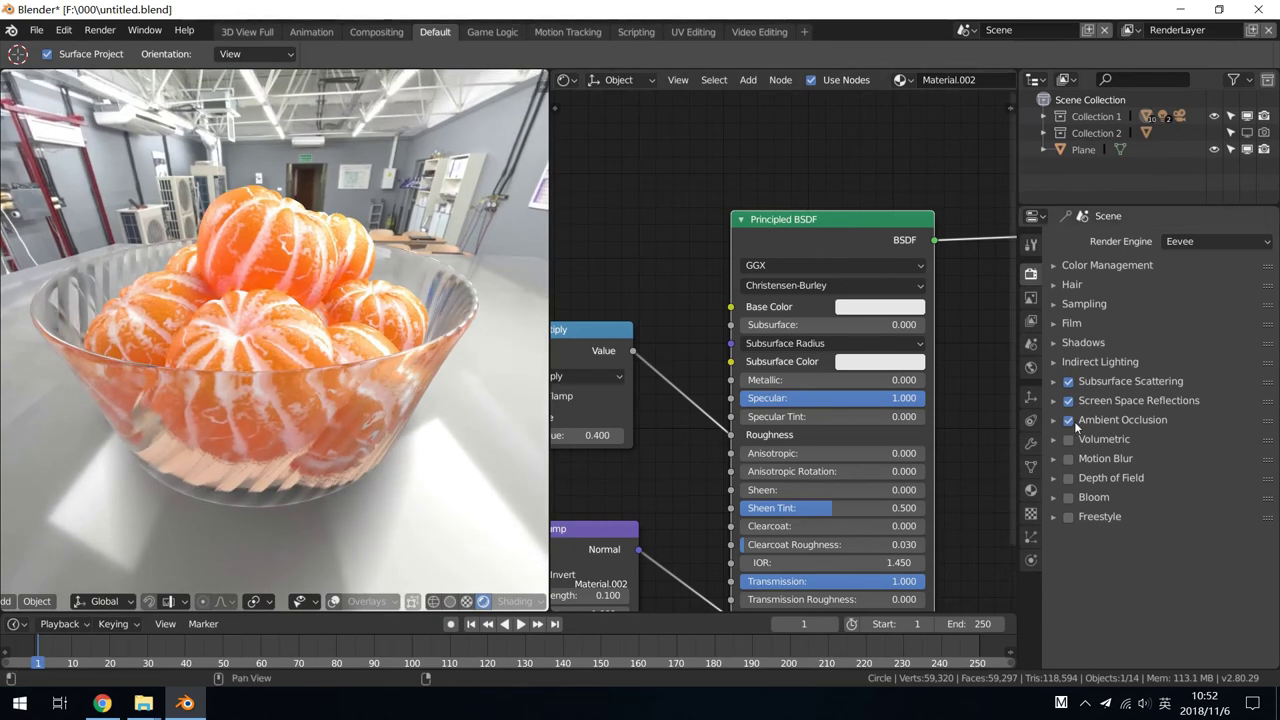
# - Turn Subsurface Scattering, Screen Space Reflections and Ambient Occlusion off, compare, then back on
pyautogui.moveTo(1068, 420); pyautogui.dragTo(1068, 382)
pyautogui.moveTo(414, 386); pyautogui.dragTo(432, 382, button='middle')
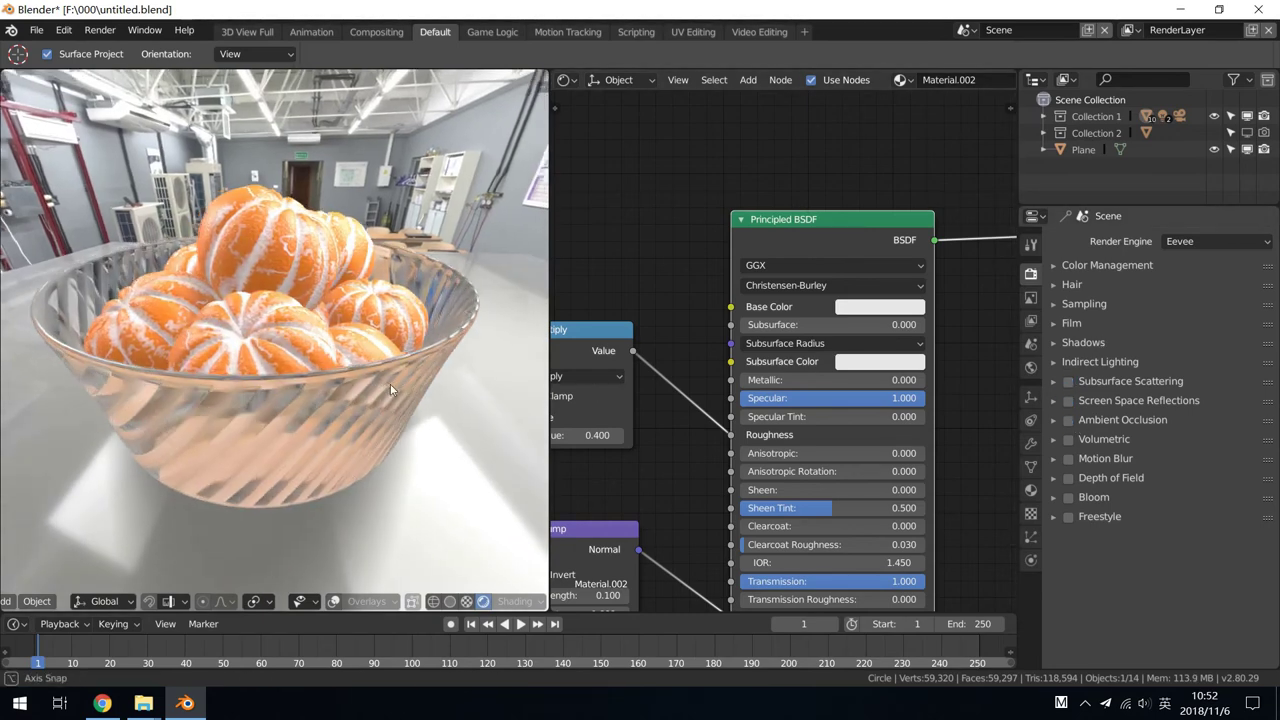
pyautogui.click(1069, 381)
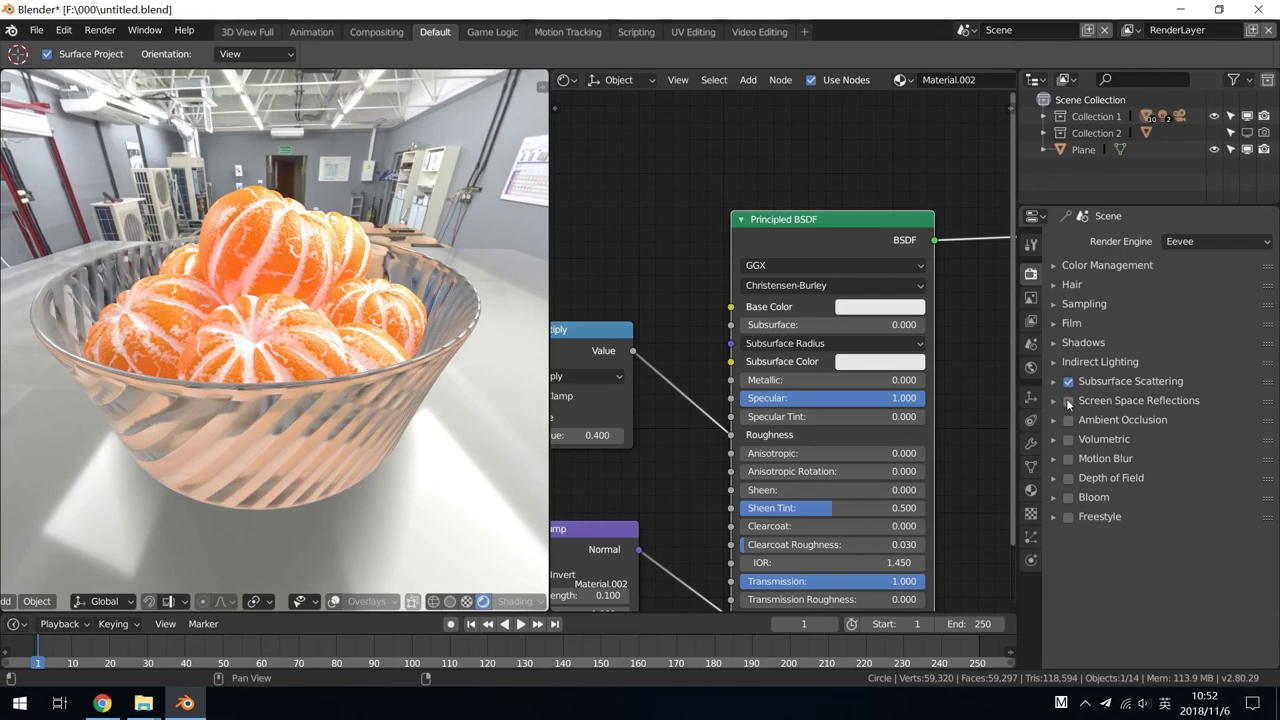
pyautogui.click(1068, 401)
pyautogui.click(1069, 420)
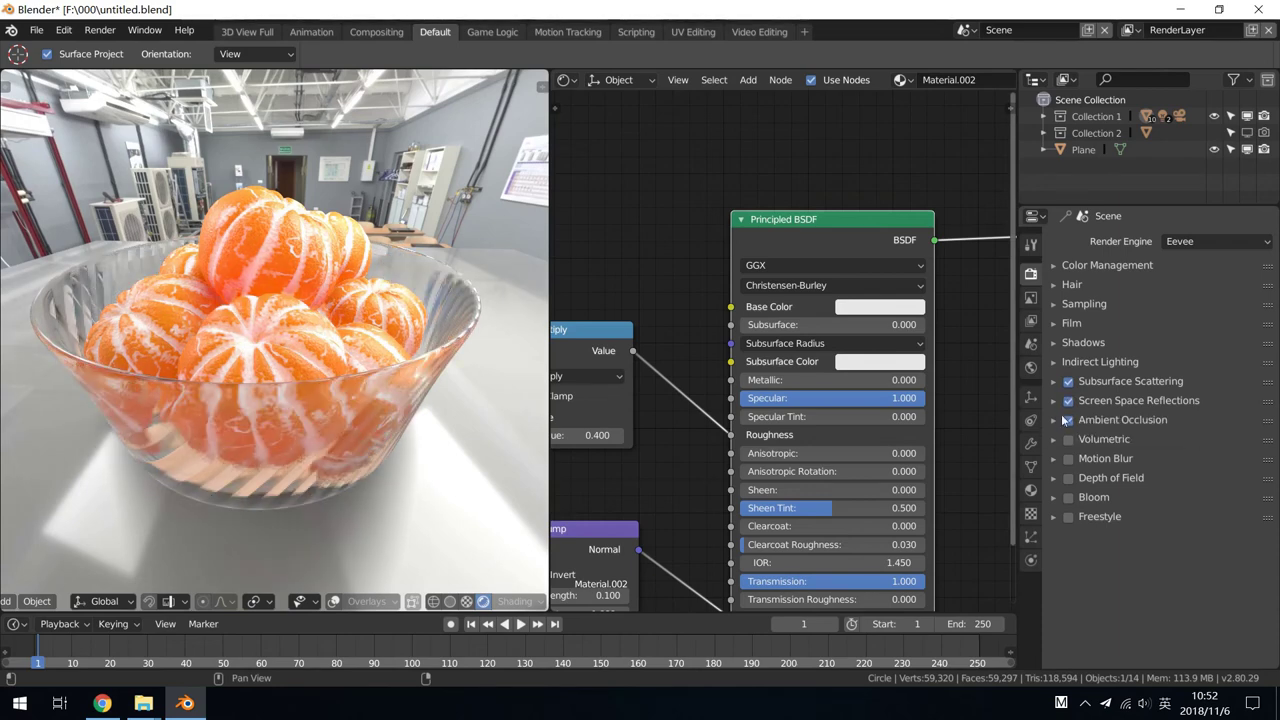
pyautogui.moveTo(340, 416)
pyautogui.mouseDown(button='middle')
pyautogui.moveTo(385, 412)
pyautogui.moveTo(346, 402)
pyautogui.mouseUp(button='middle')
# - Maximize the 3D viewport to fill the window, viewing the bowl from higher up
pyautogui.hotkey('ctrl', 'space')
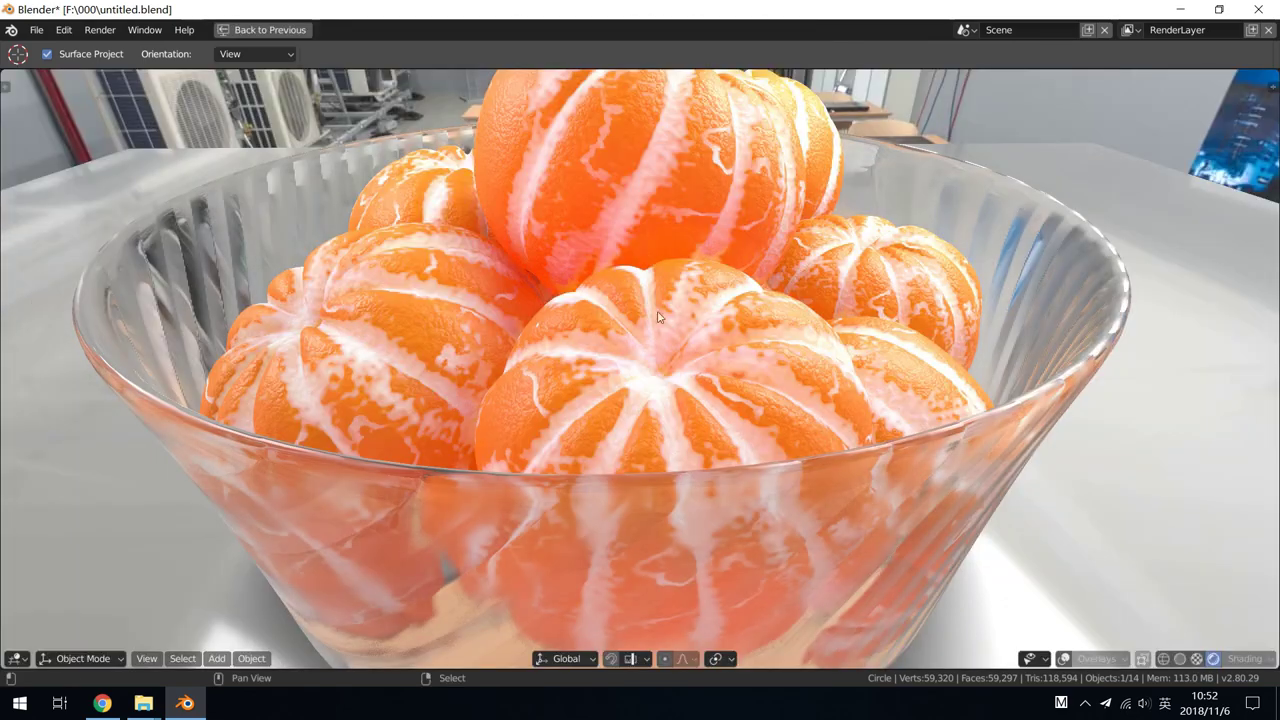
pyautogui.scroll(-3, 664, 377)
pyautogui.scroll(1, 664, 377)
pyautogui.moveTo(664, 375)
pyautogui.mouseDown(button='middle')
pyautogui.moveTo(696, 350)
pyautogui.moveTo(789, 361)
pyautogui.mouseUp(button='middle')
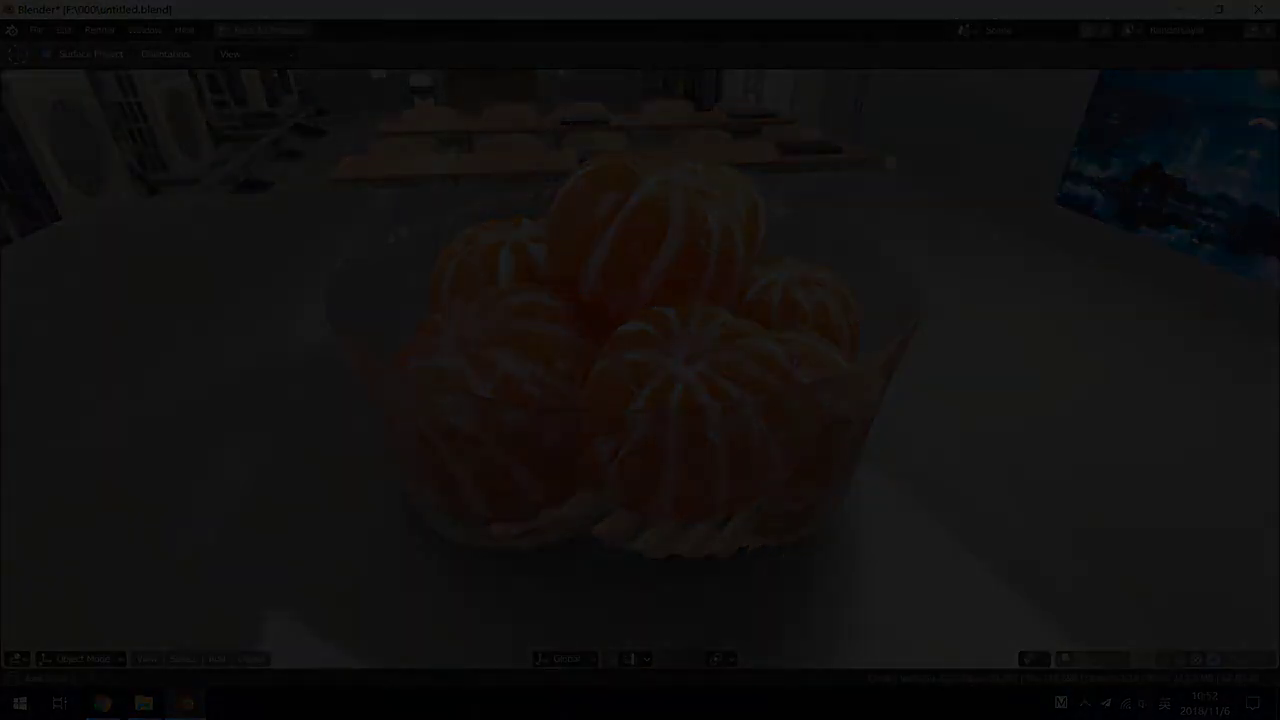